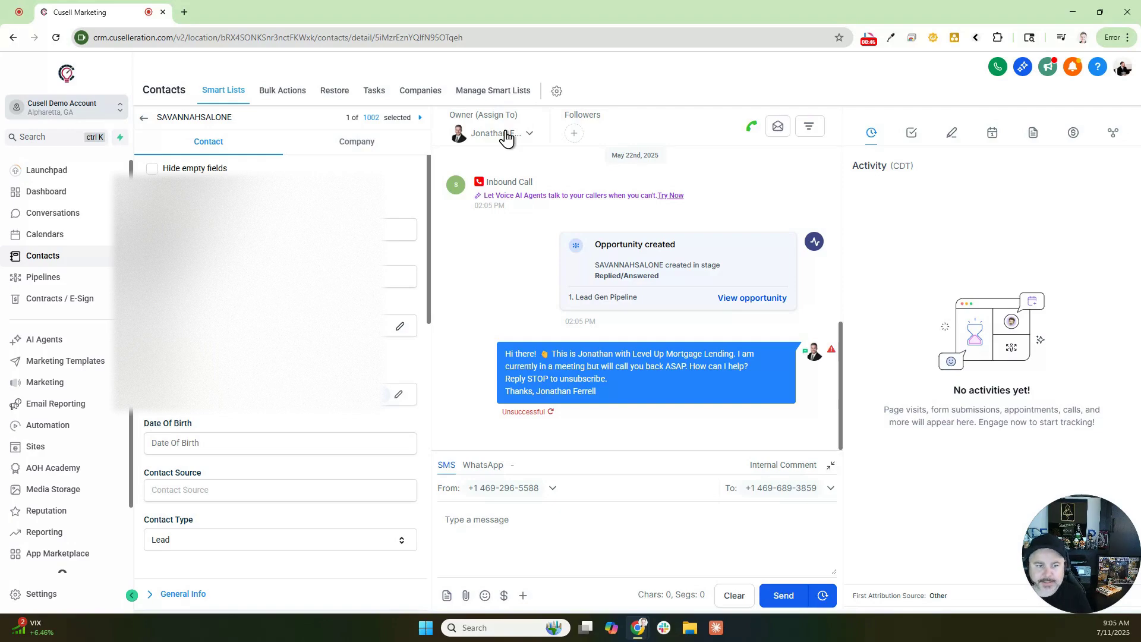
pyautogui.click(507, 134)
pyautogui.click(452, 198)
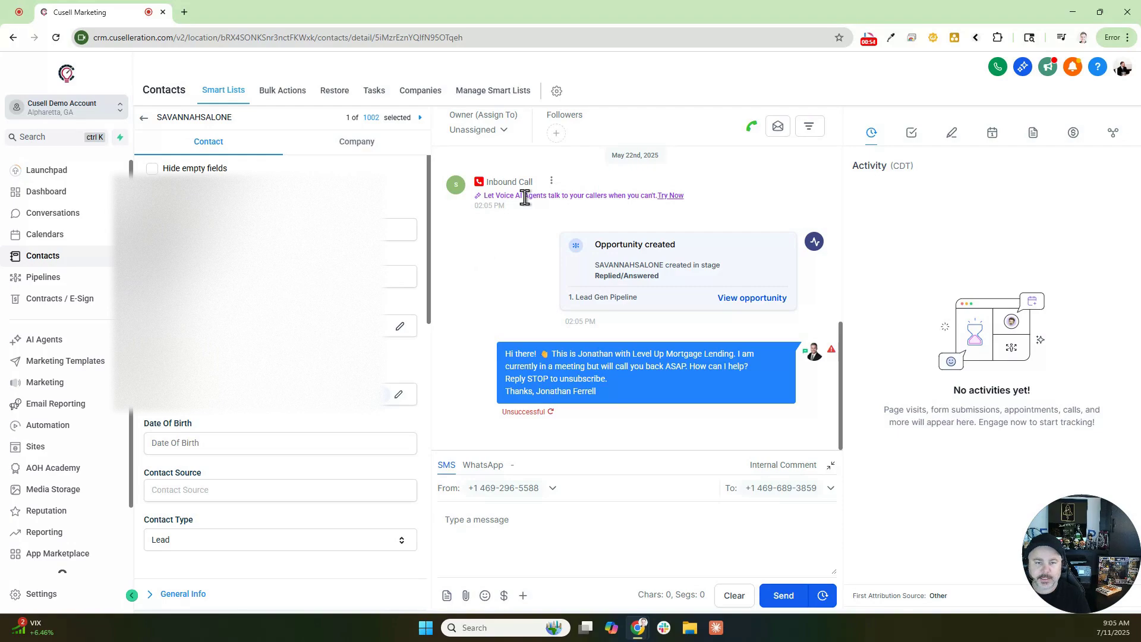
pyautogui.click(494, 134)
pyautogui.click(432, 230)
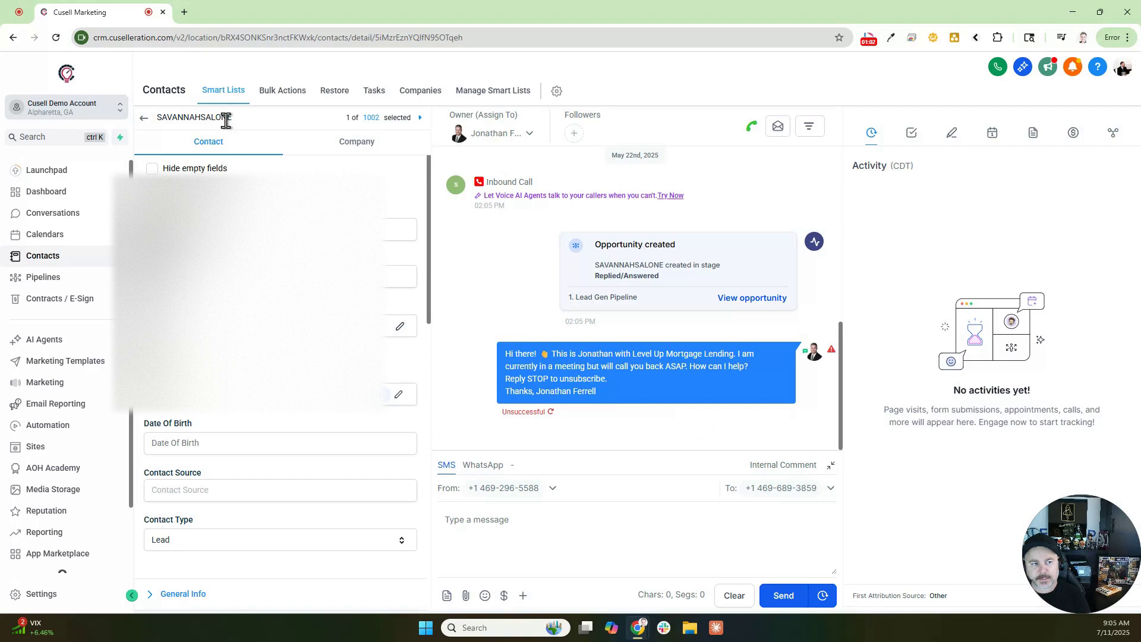
pyautogui.moveTo(169, 117); pyautogui.dragTo(246, 120)
pyautogui.click(248, 120)
pyautogui.scroll(-1, 279, 386)
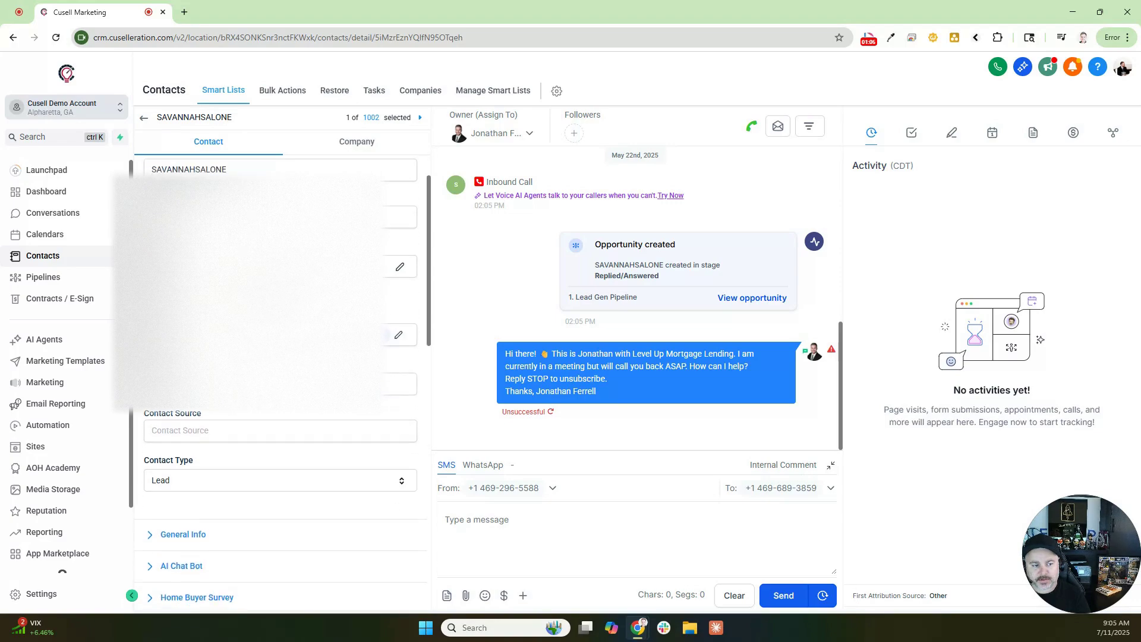
pyautogui.scroll(1, 279, 387)
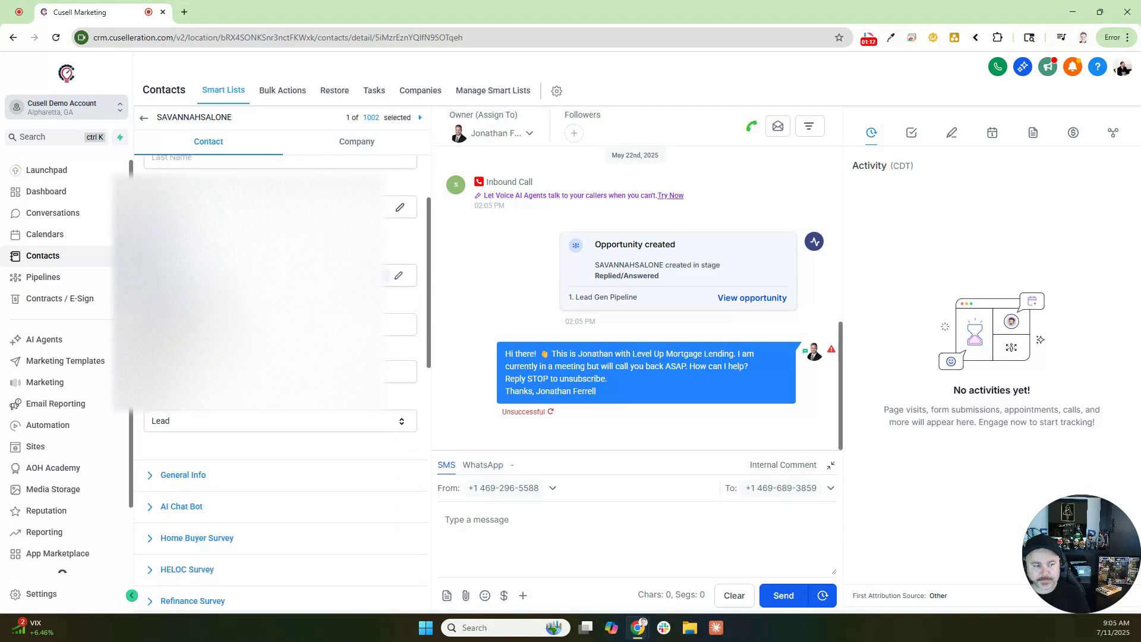
pyautogui.scroll(-3, 224, 428)
pyautogui.scroll(-2, 279, 386)
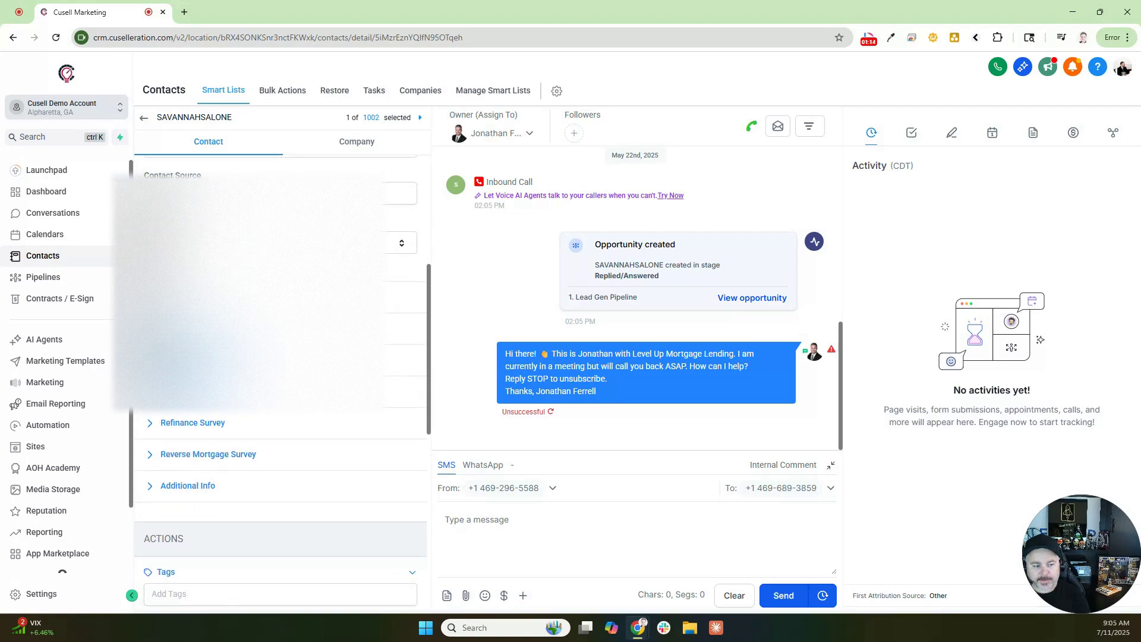
pyautogui.scroll(5, 279, 386)
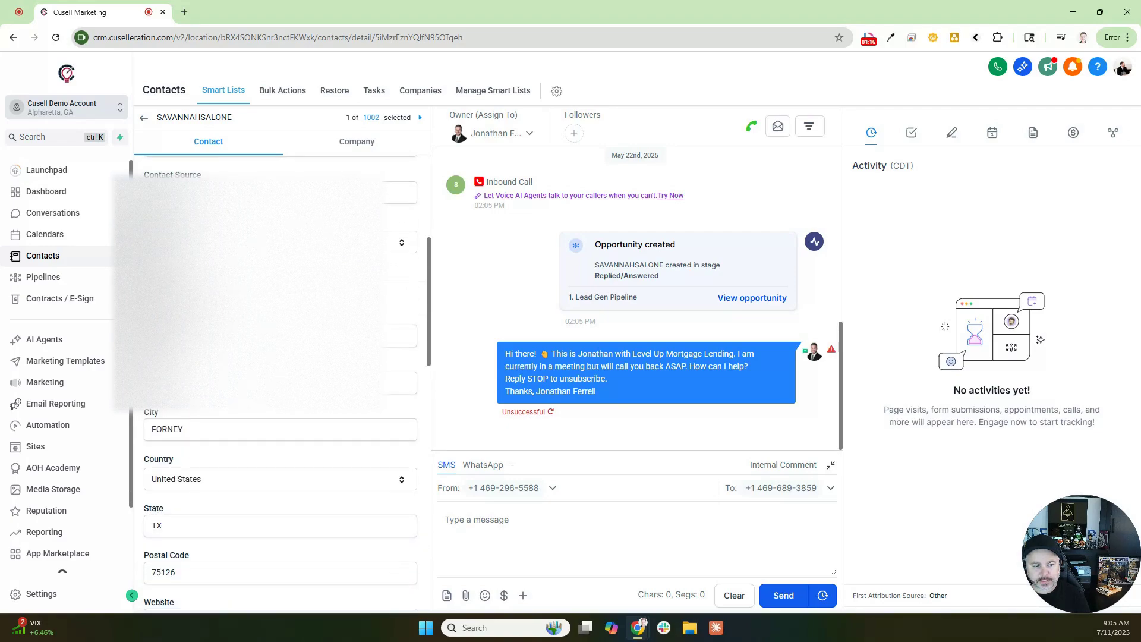
pyautogui.scroll(-2, 279, 386)
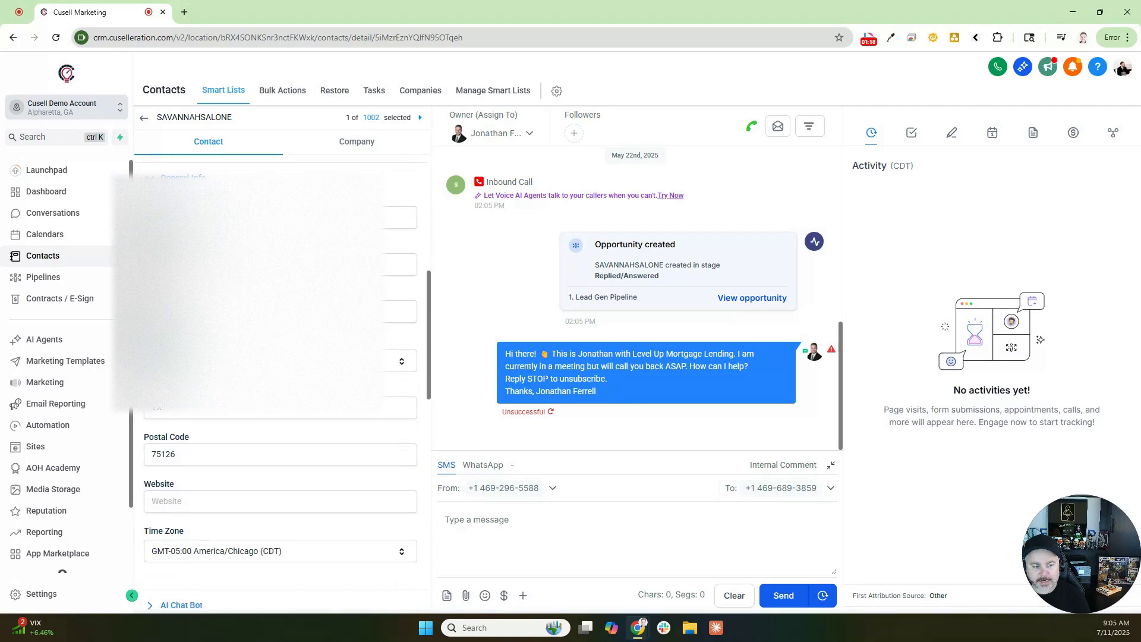
pyautogui.scroll(-4, 179, 446)
pyautogui.click(160, 354)
pyautogui.scroll(-2, 217, 418)
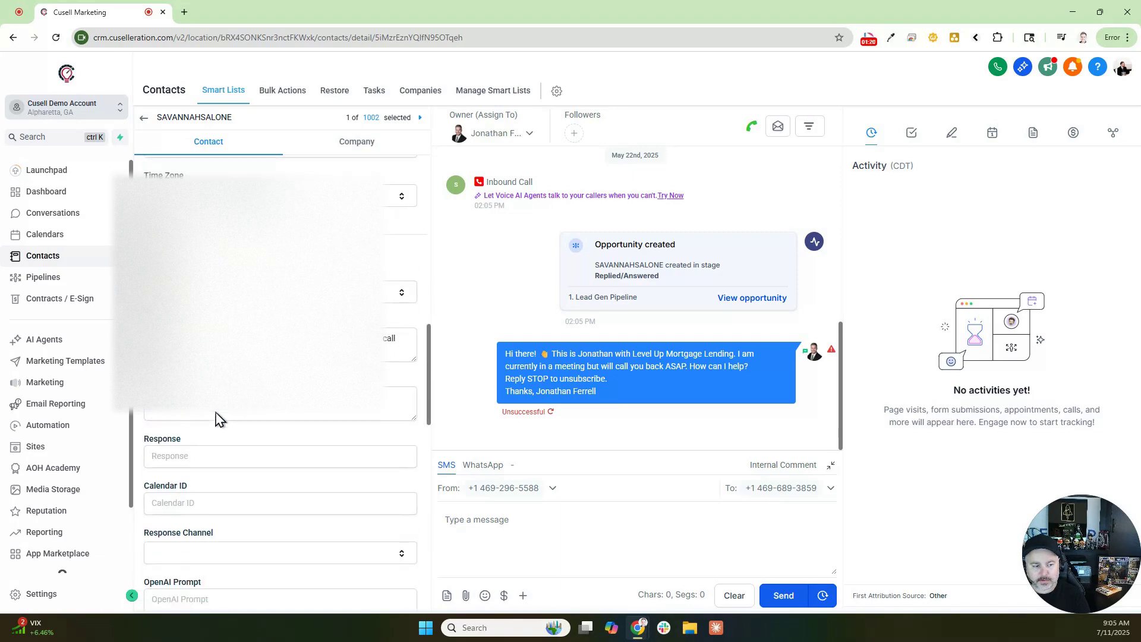
pyautogui.scroll(-1, 219, 410)
pyautogui.scroll(1, 208, 357)
pyautogui.click(173, 249)
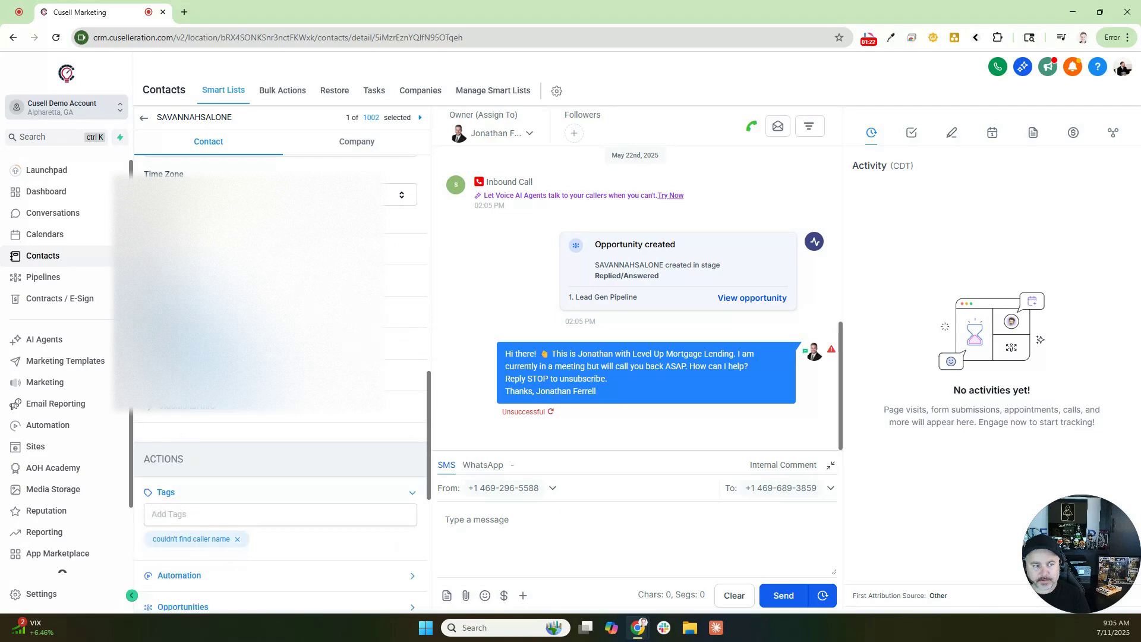
pyautogui.click(208, 280)
pyautogui.click(202, 280)
pyautogui.scroll(3, 178, 431)
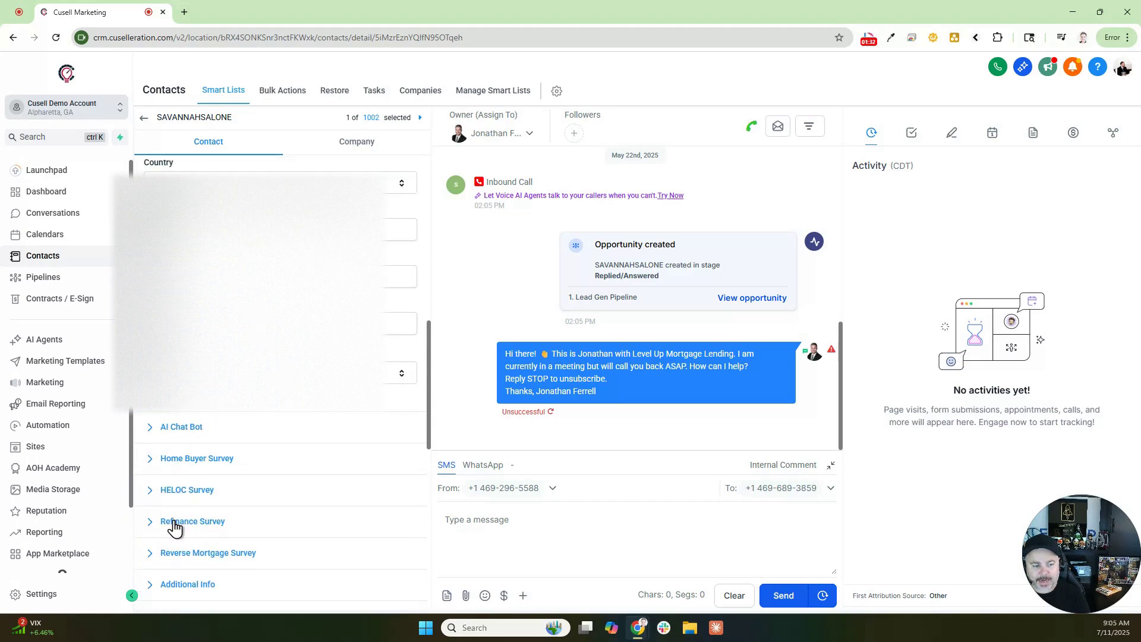
# Step: Tick Excellent >720 under Estimate Your Credit Score in Home Buyer Survey and save
pyautogui.click(189, 463)
pyautogui.scroll(-2, 227, 446)
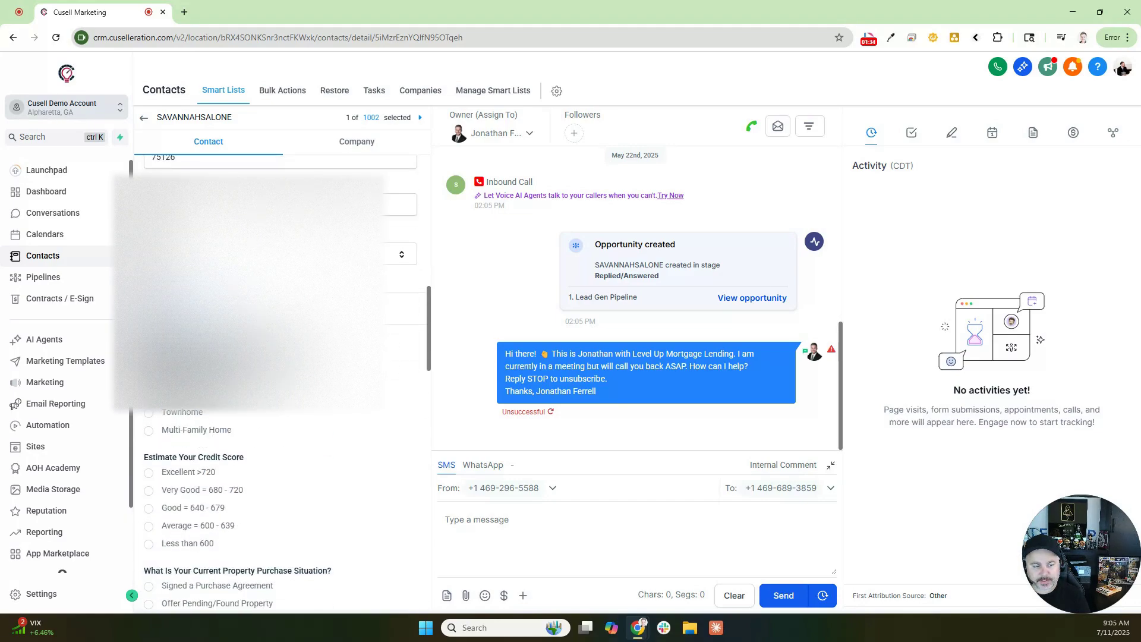
pyautogui.click(160, 376)
pyautogui.scroll(-1, 189, 439)
pyautogui.click(162, 412)
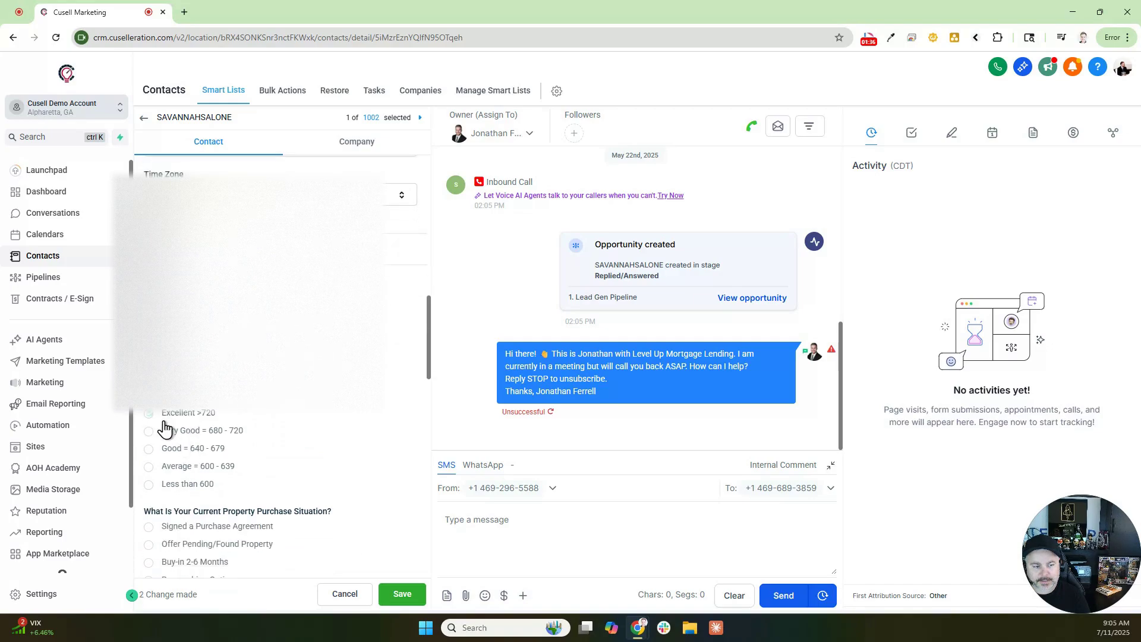
pyautogui.click(402, 594)
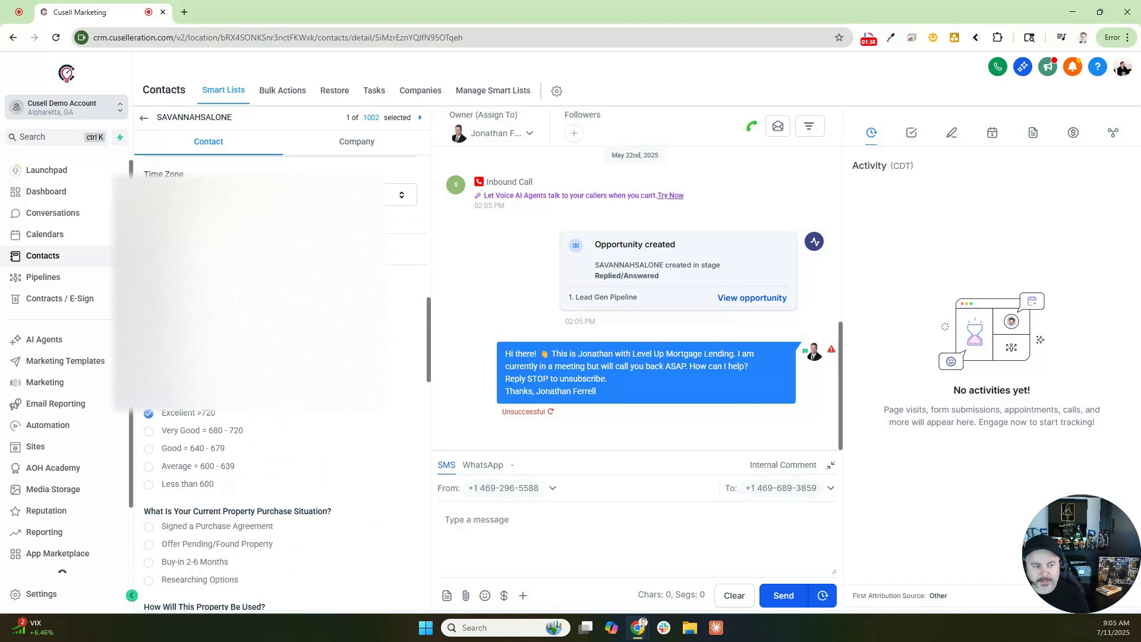
# Step: Collapse and reopen the Home Buyer Survey to verify the saved credit score answer
pyautogui.click(180, 249)
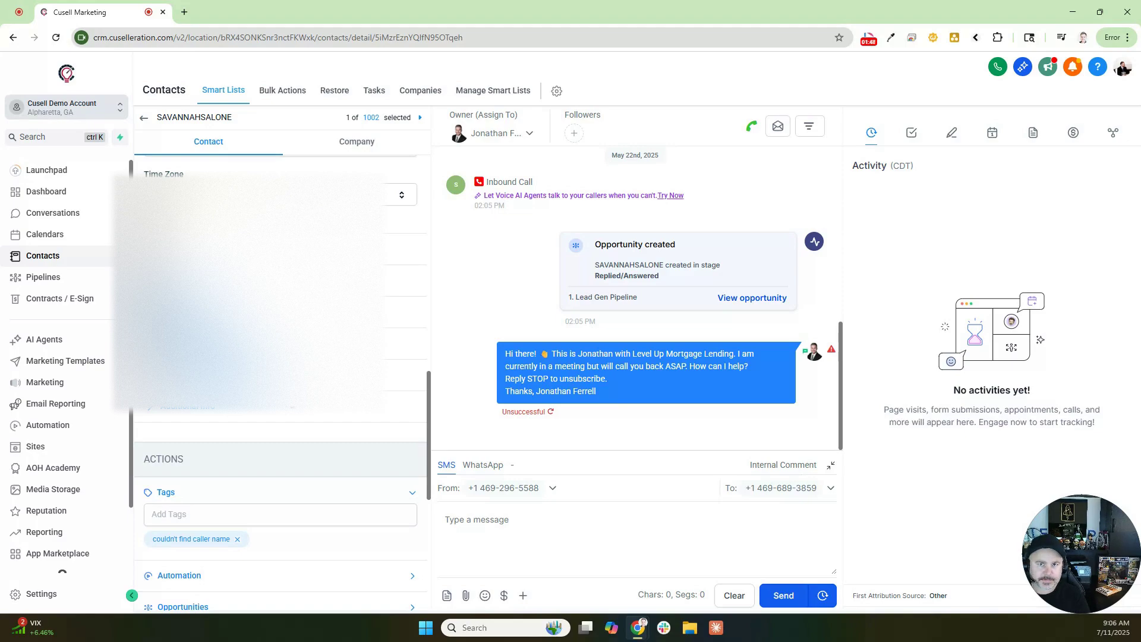
pyautogui.click(196, 281)
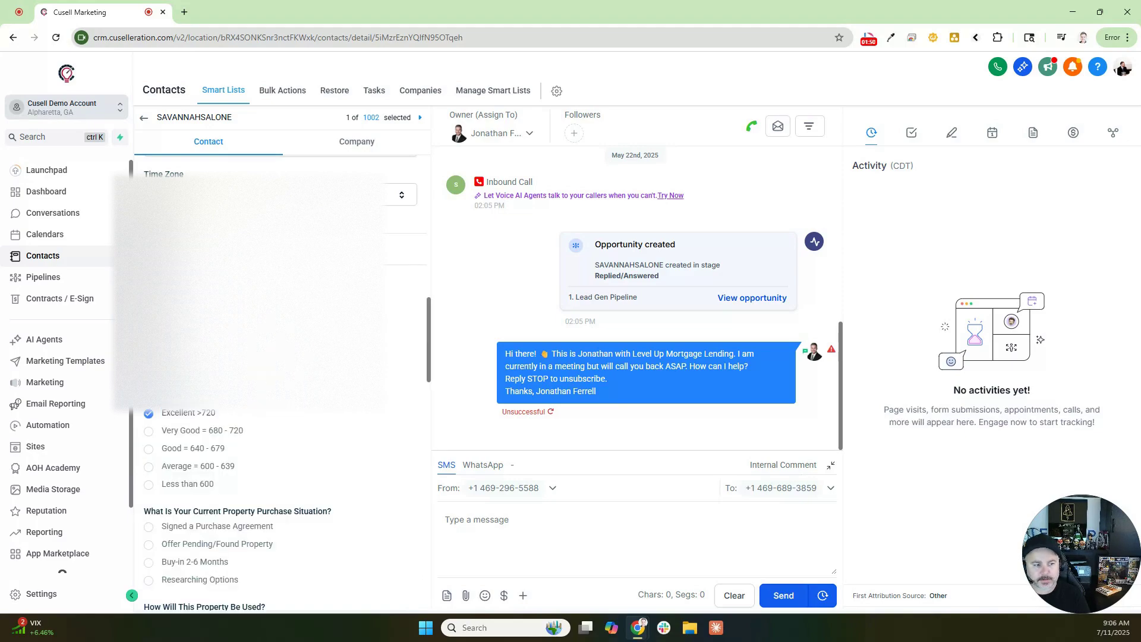
pyautogui.click(201, 280)
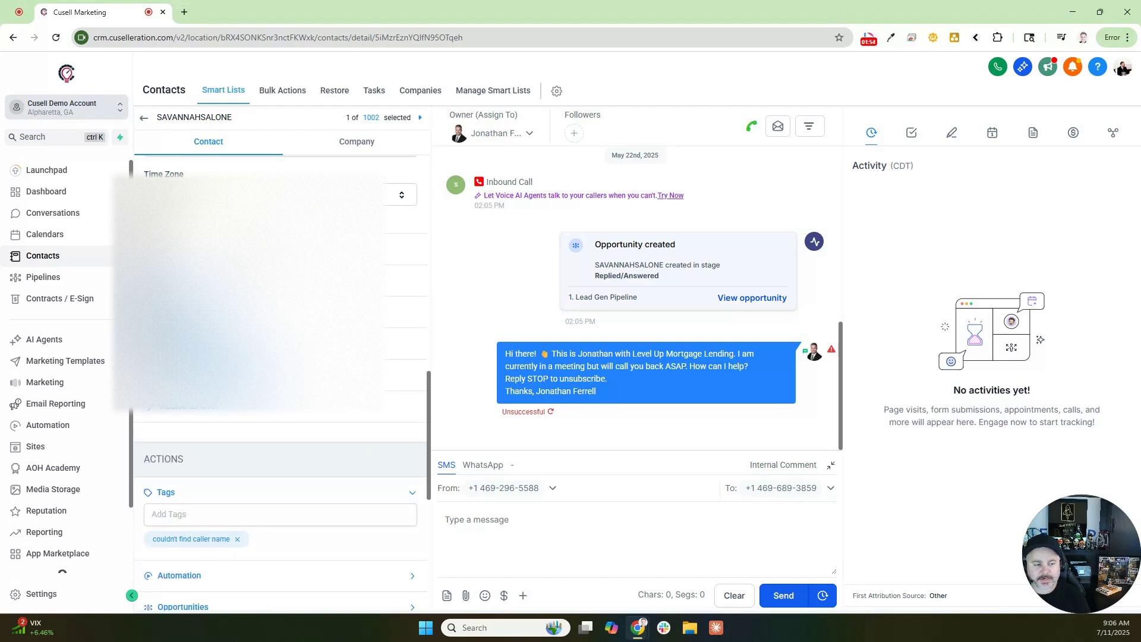
pyautogui.scroll(-5, 279, 387)
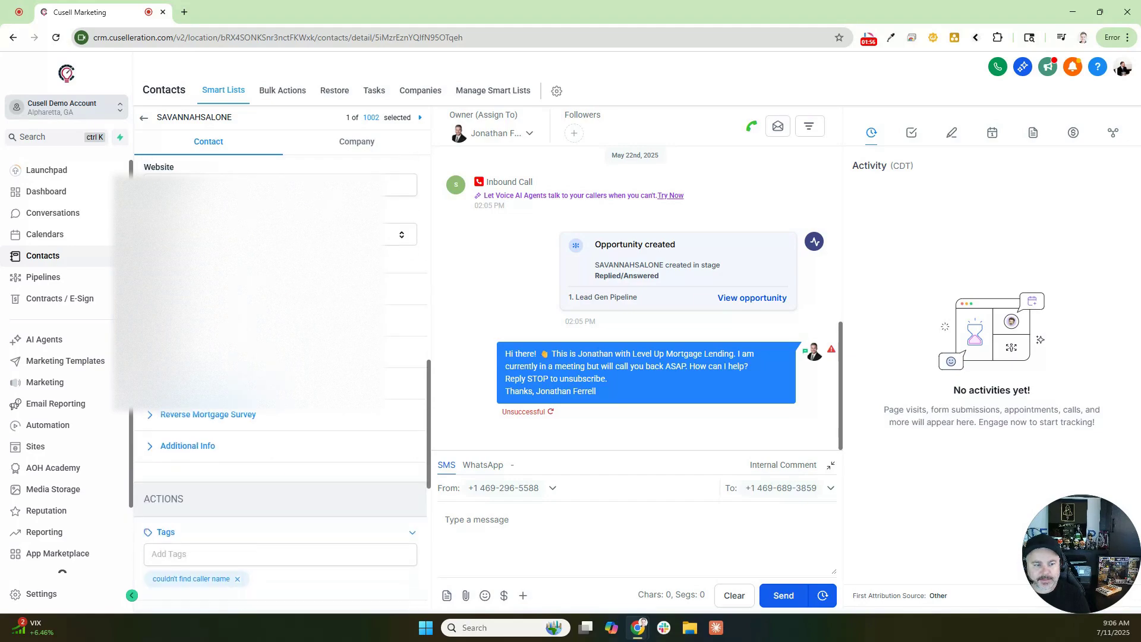
pyautogui.scroll(5, 280, 297)
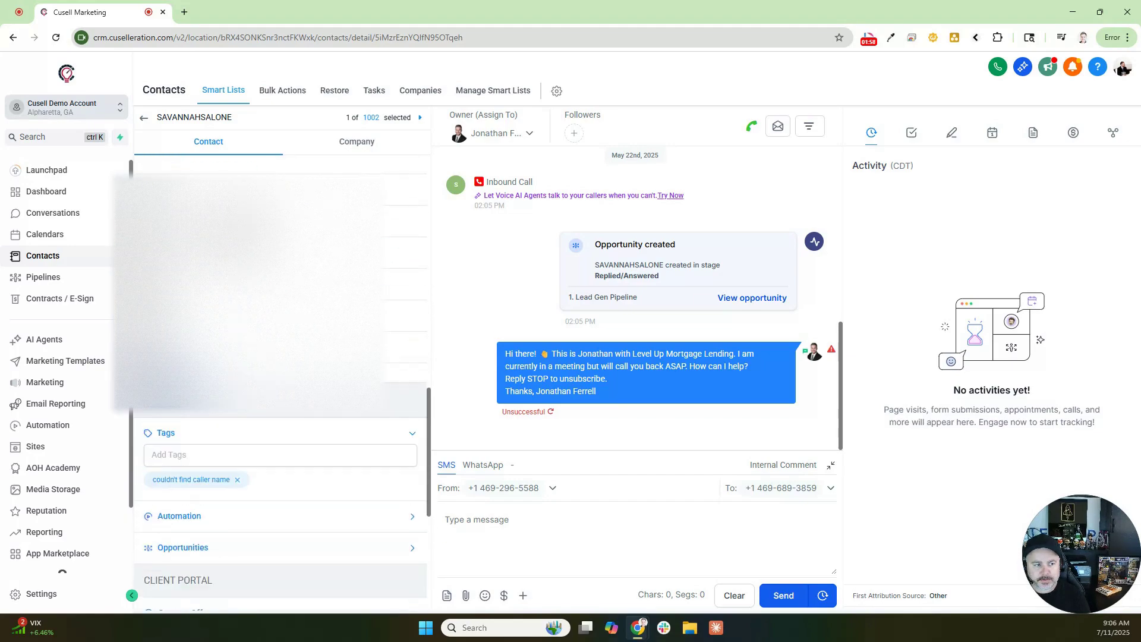
pyautogui.scroll(-4, 279, 297)
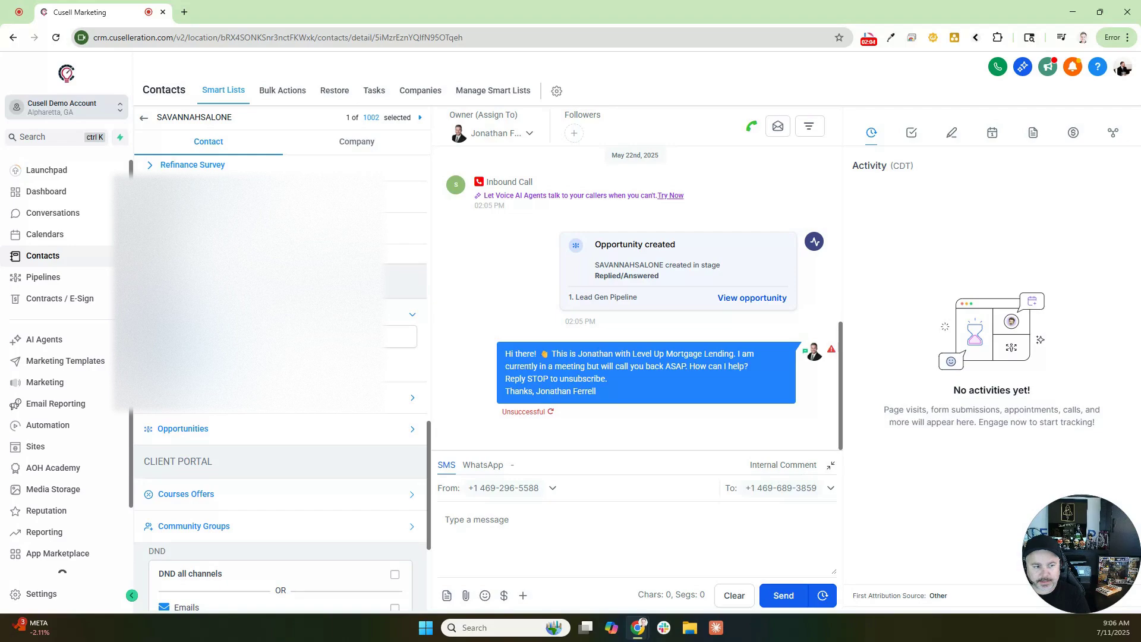
# Step: Browse the available tags, add one to the contact, then remove it again
pyautogui.click(262, 337)
pyautogui.scroll(-2, 261, 392)
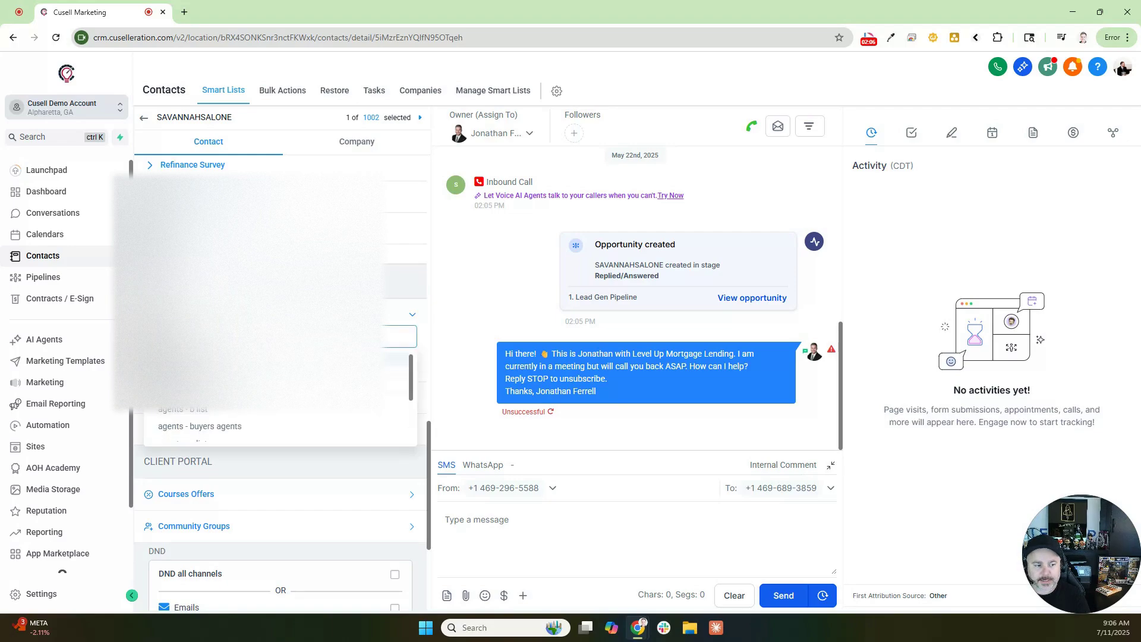
pyautogui.click(248, 422)
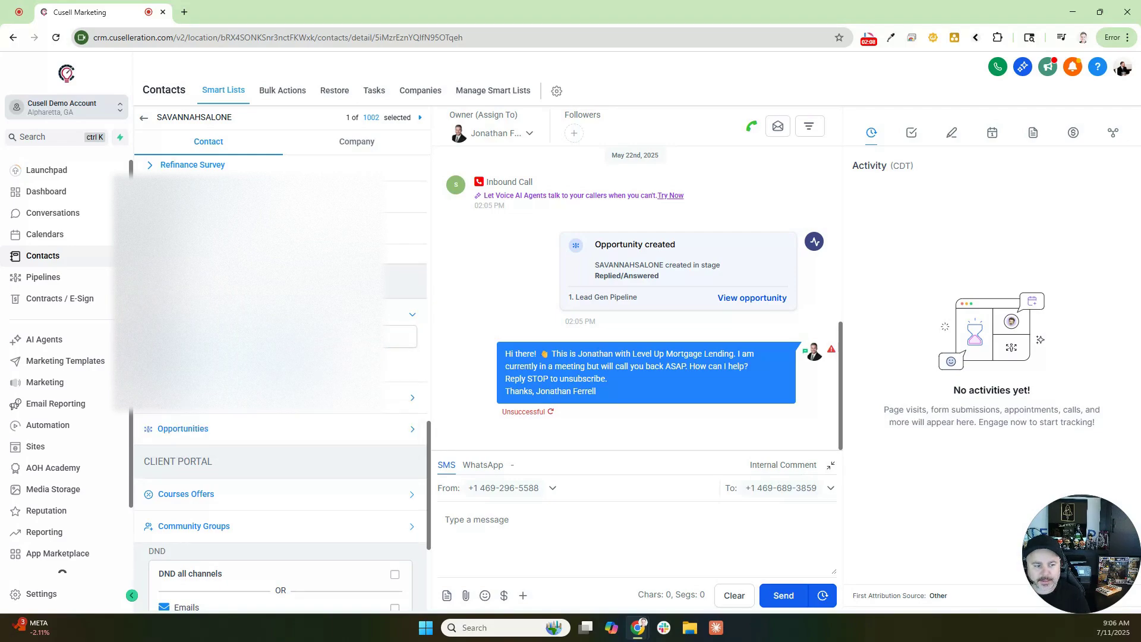
pyautogui.click(244, 340)
pyautogui.scroll(-4, 209, 405)
pyautogui.click(210, 411)
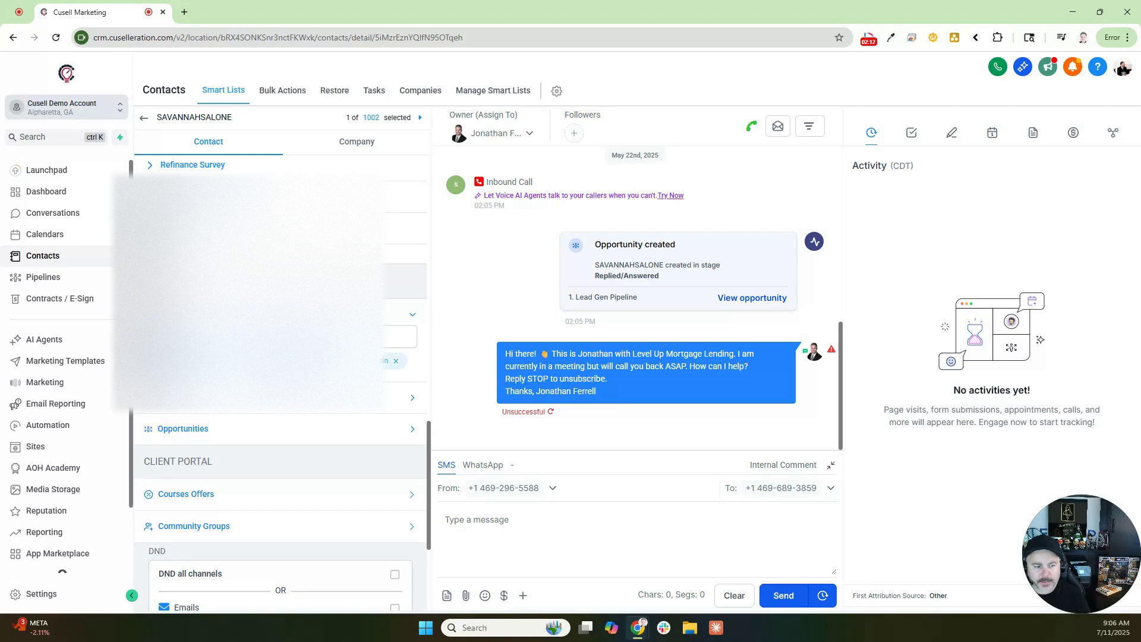
pyautogui.click(250, 360)
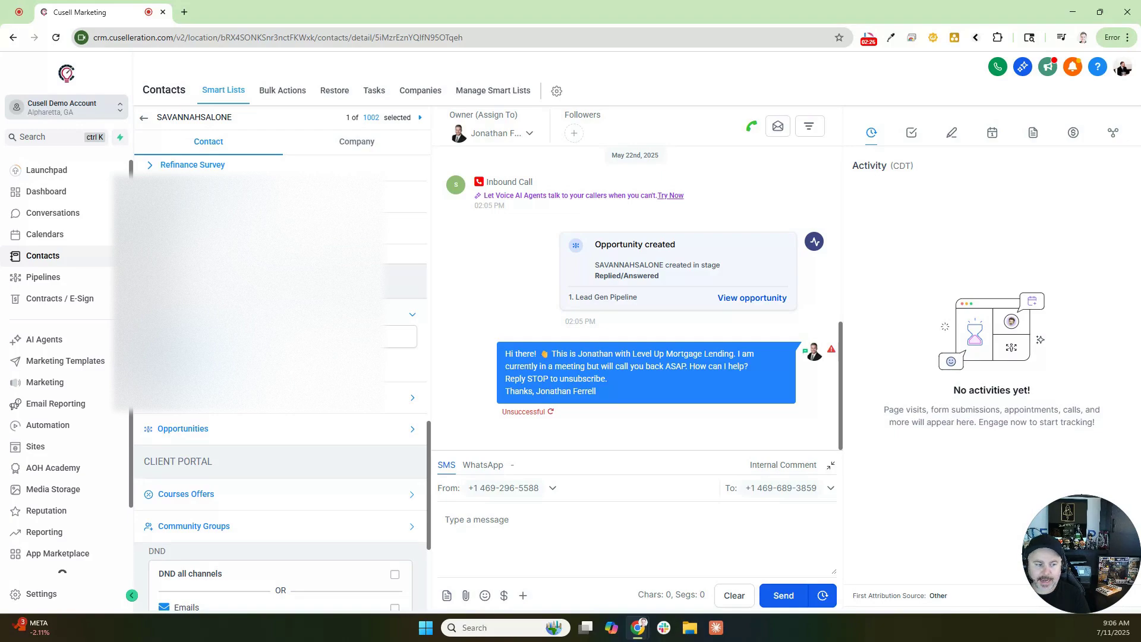
# Step: Scroll through the tag list and add the cold call tag to the contact
pyautogui.click(209, 337)
pyautogui.scroll(-5, 207, 415)
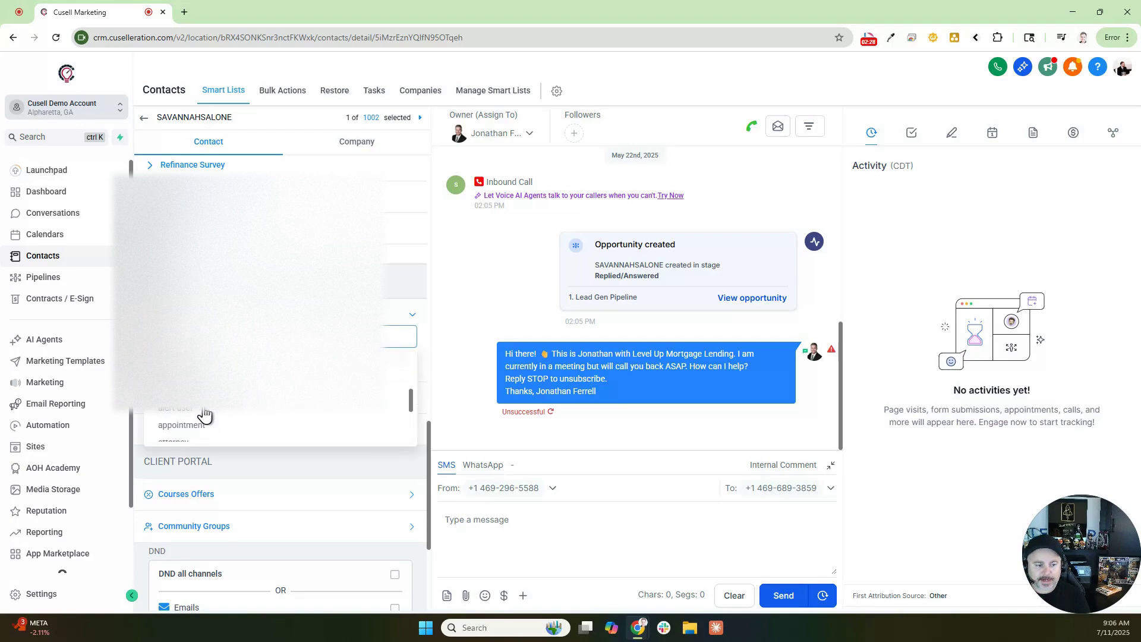
pyautogui.scroll(-3, 202, 415)
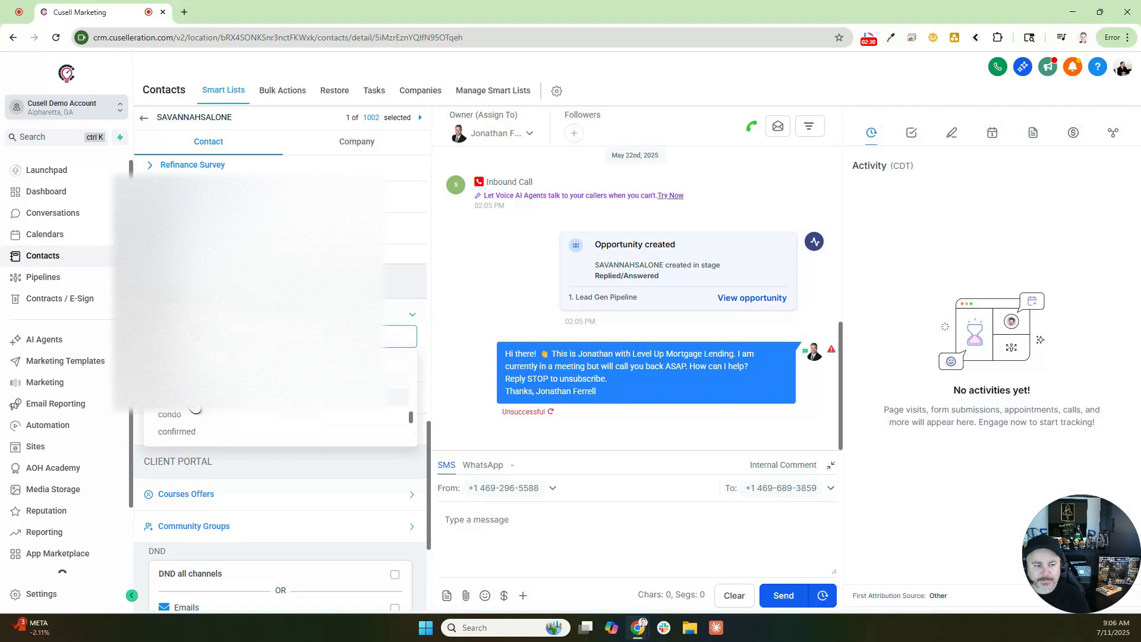
pyautogui.scroll(-3, 191, 413)
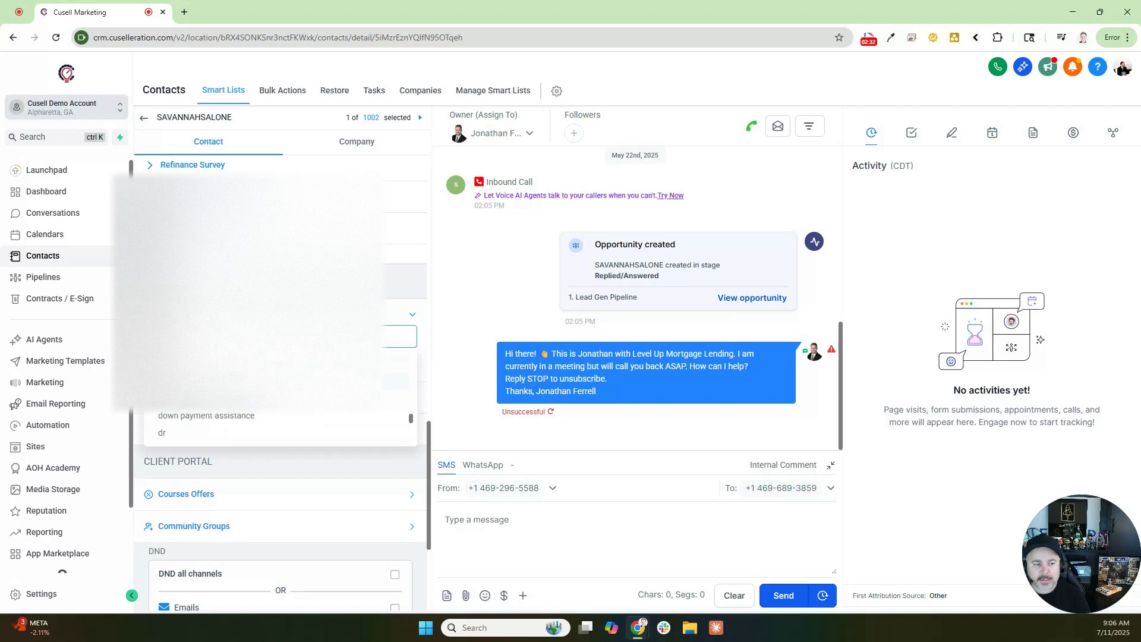
pyautogui.click(362, 284)
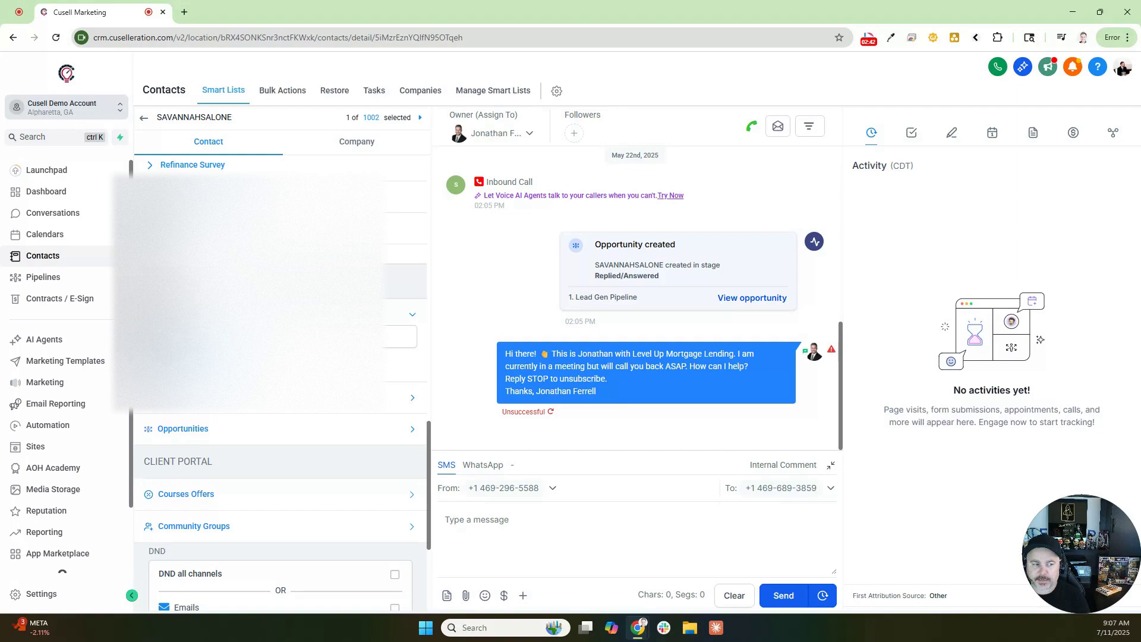
pyautogui.click(244, 337)
pyautogui.scroll(-5, 231, 415)
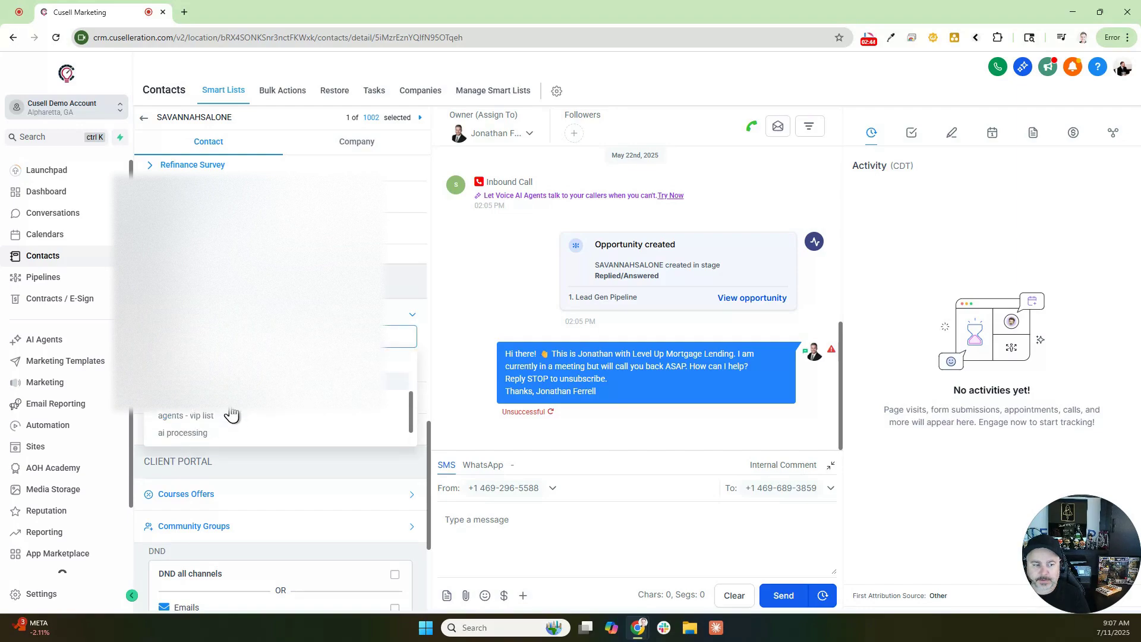
pyautogui.scroll(-3, 231, 415)
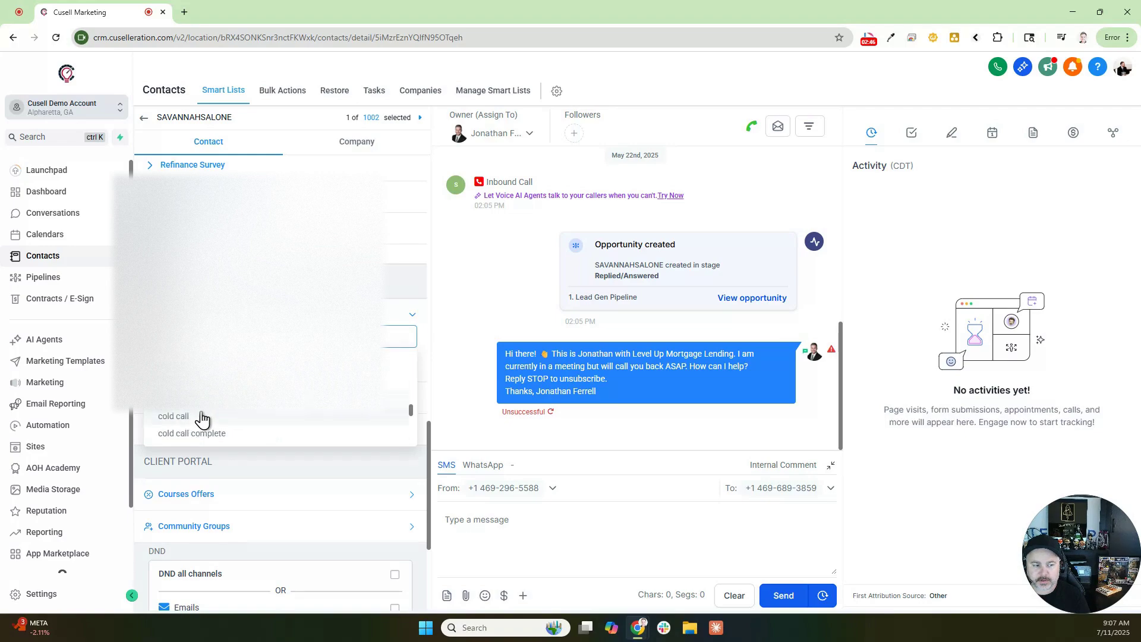
pyautogui.click(203, 416)
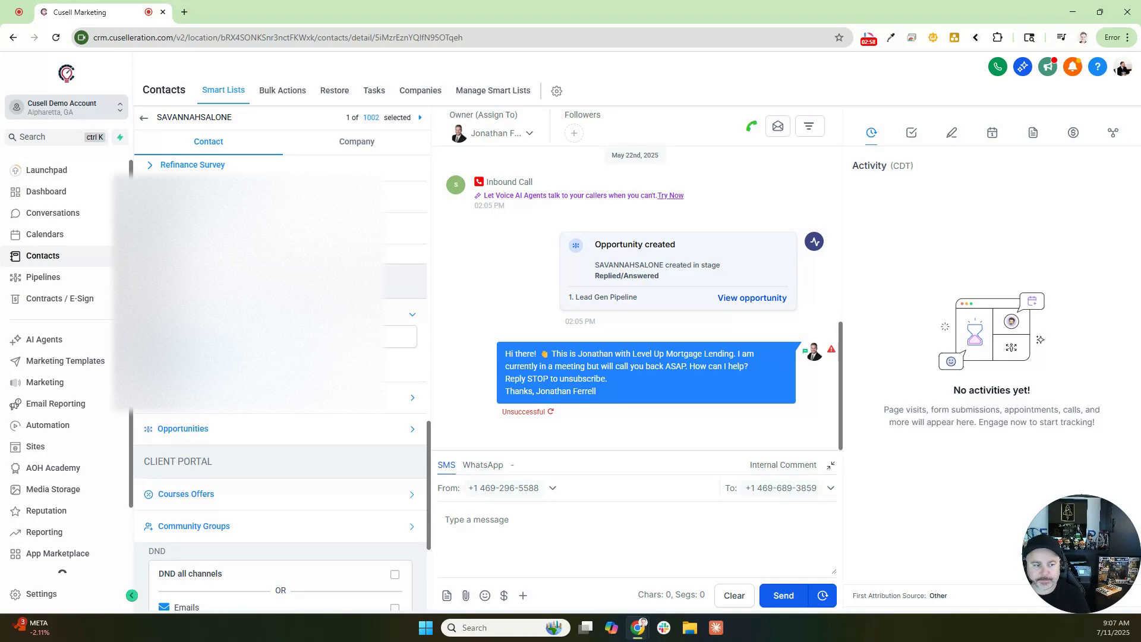
# Step: Review the Automation section's active Dialer #5 and past AI.08 Missed Call workflows
pyautogui.scroll(-2, 240, 424)
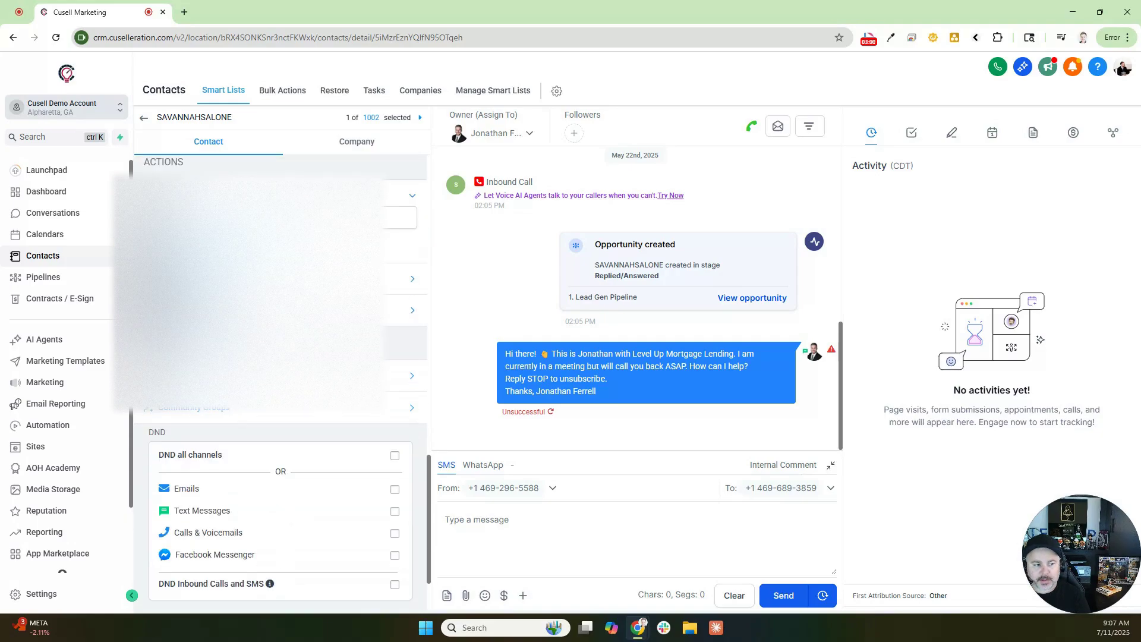
pyautogui.scroll(2, 280, 463)
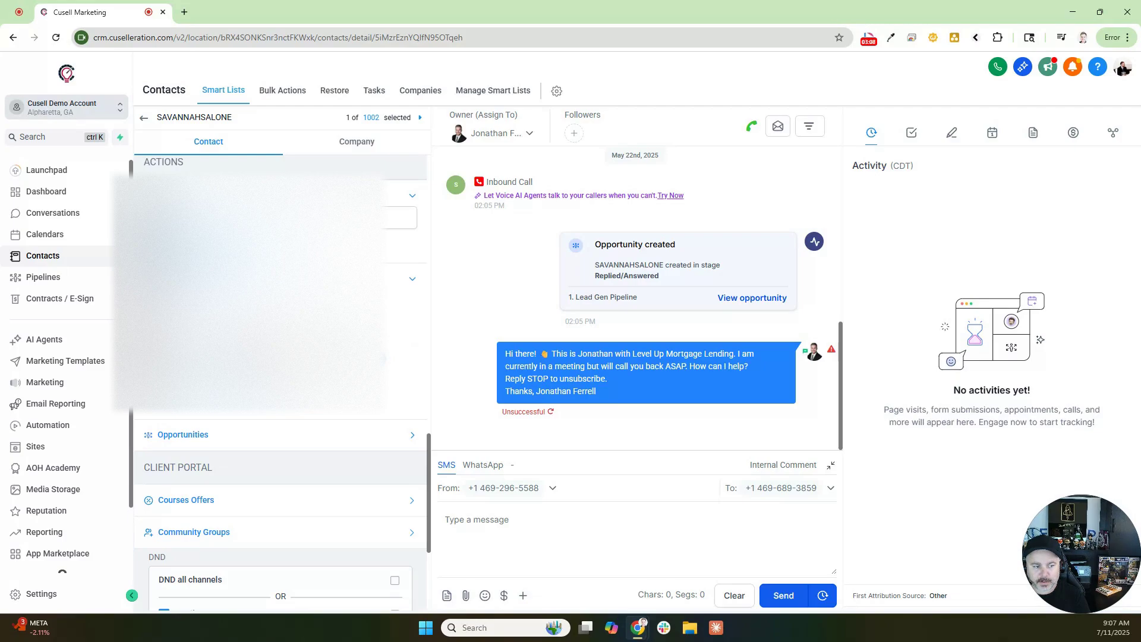
pyautogui.scroll(2, 238, 368)
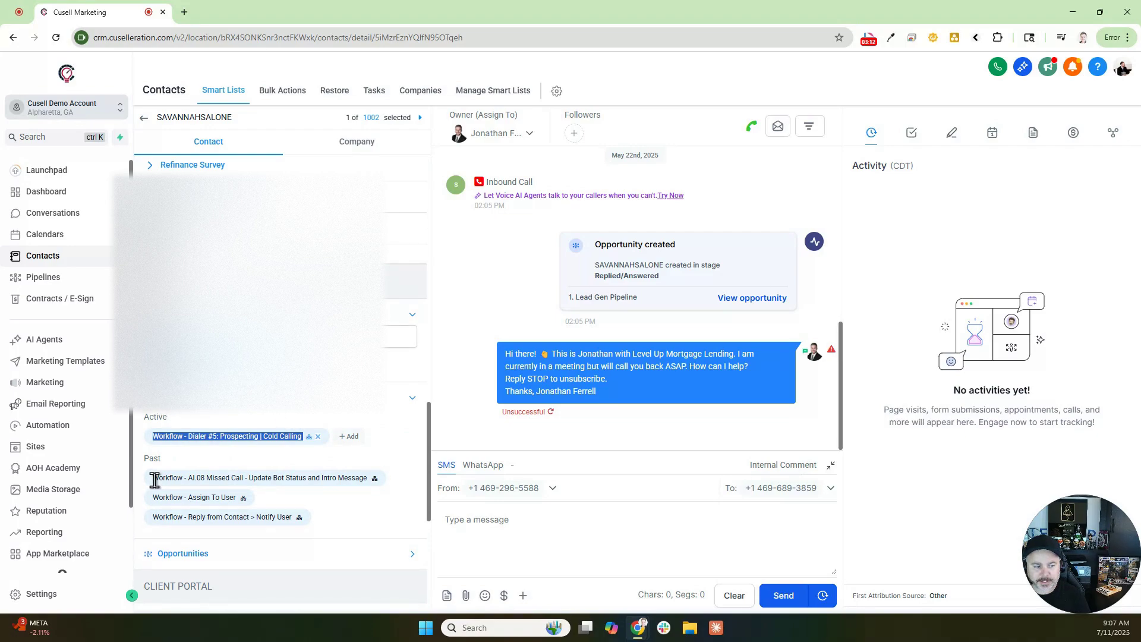
pyautogui.moveTo(152, 478); pyautogui.dragTo(376, 489)
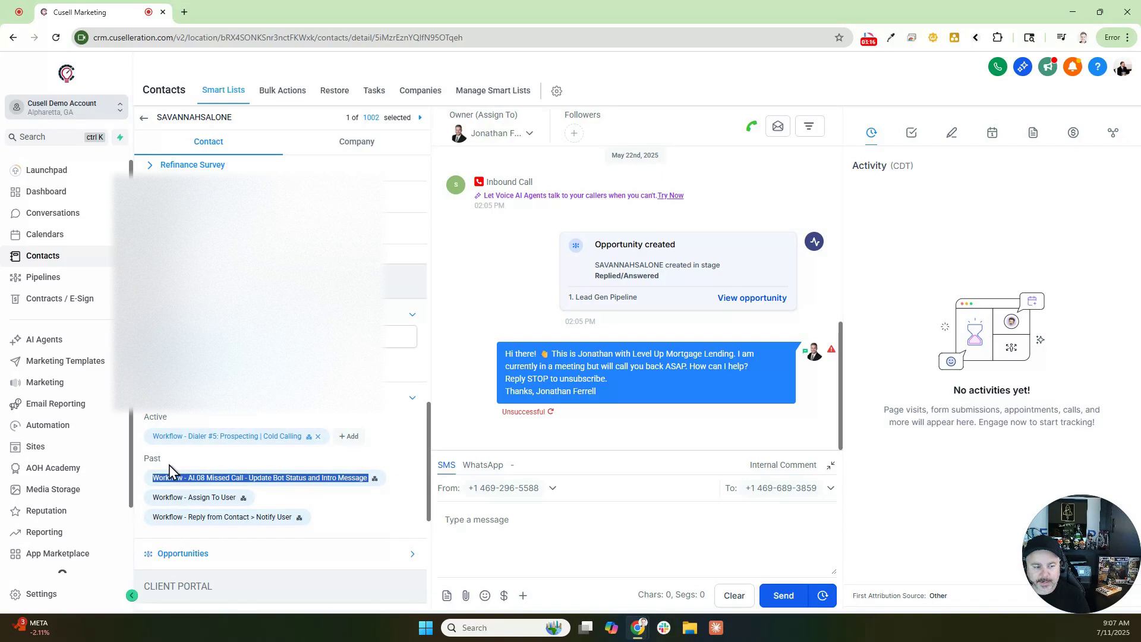
pyautogui.moveTo(148, 420); pyautogui.dragTo(309, 446)
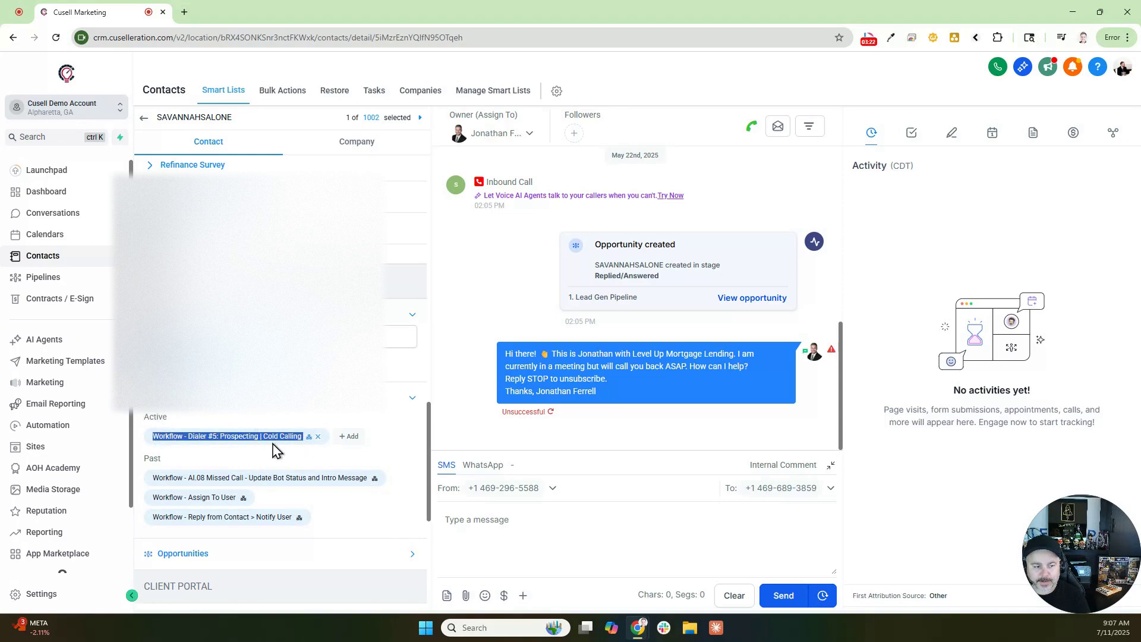
pyautogui.click(219, 456)
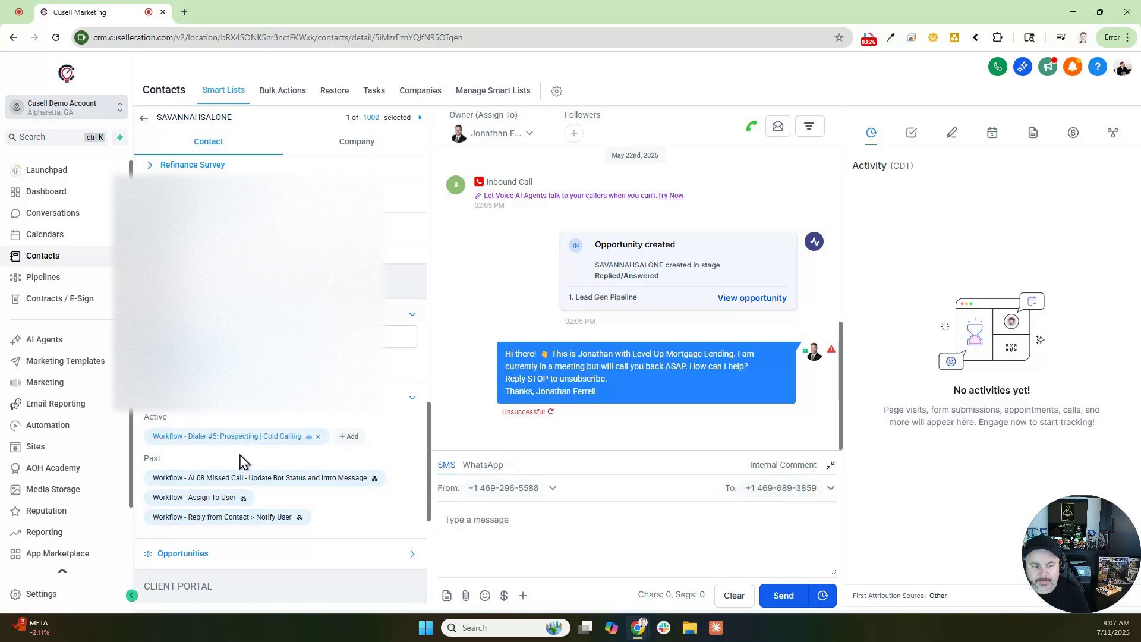
pyautogui.scroll(-2, 249, 450)
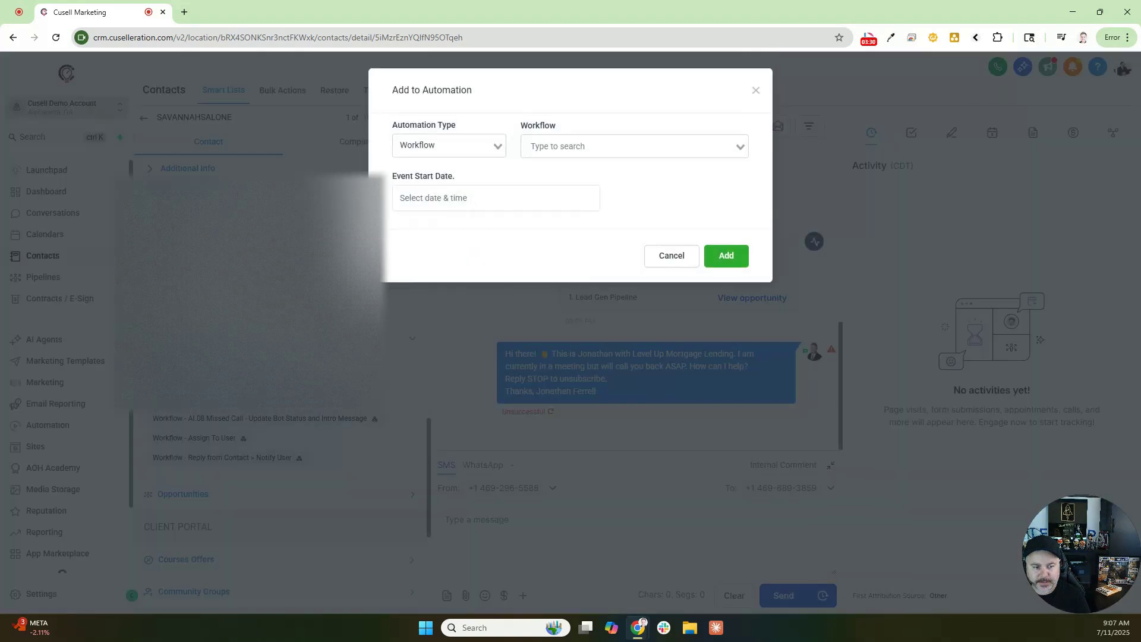
# Step: Set the event start date to Now, browse the workflow list, then close the form
pyautogui.click(461, 198)
pyautogui.click(574, 439)
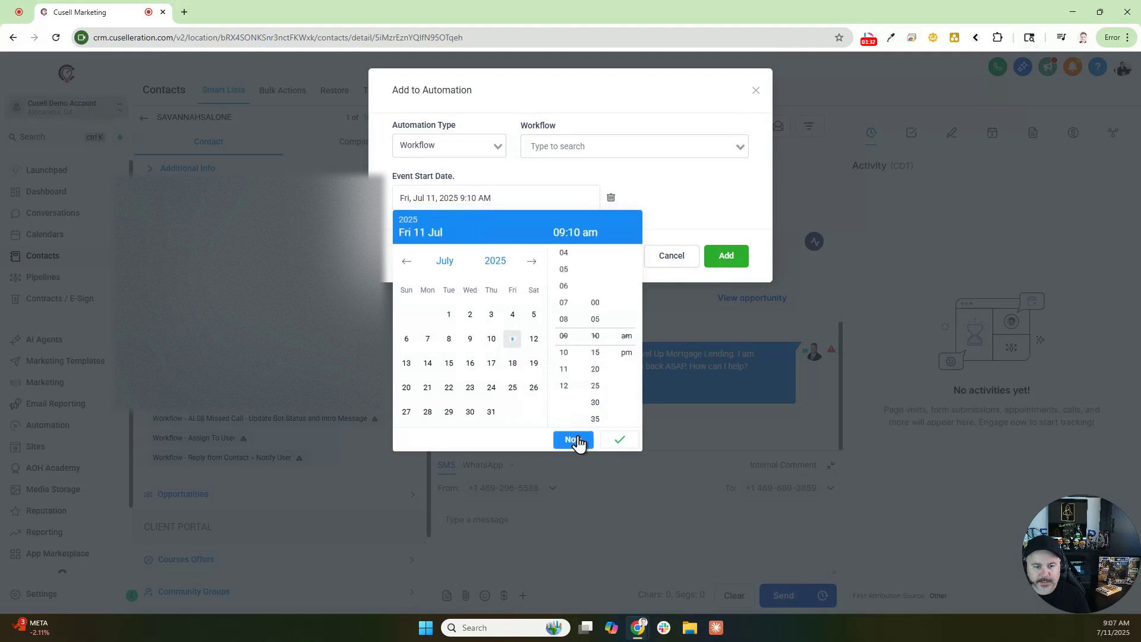
pyautogui.click(565, 147)
pyautogui.scroll(-6, 579, 290)
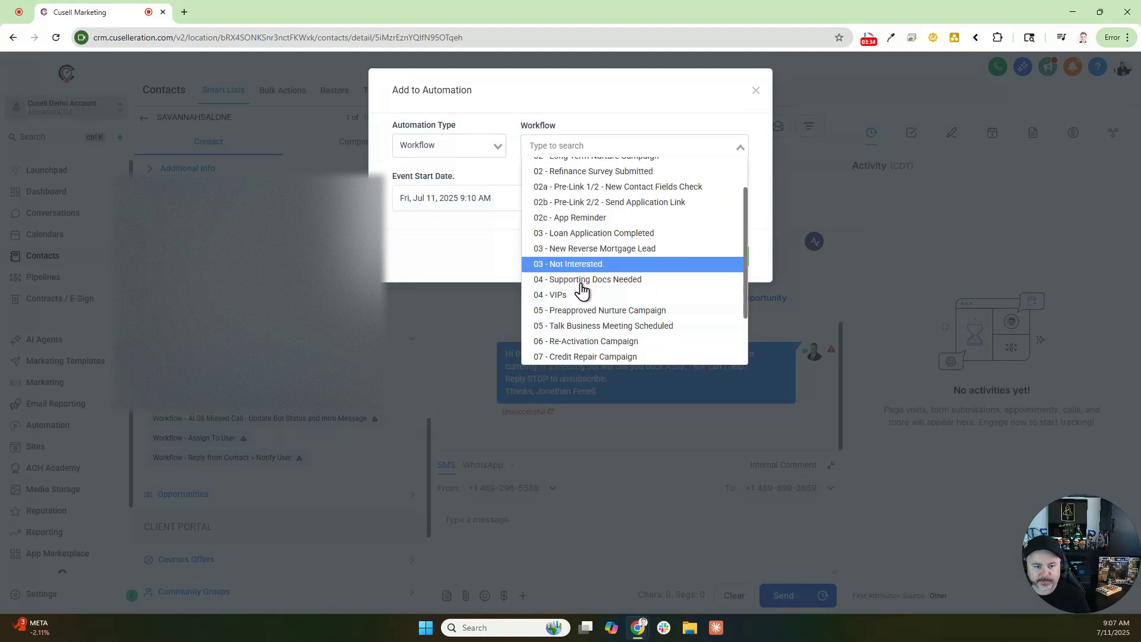
pyautogui.scroll(-4, 577, 294)
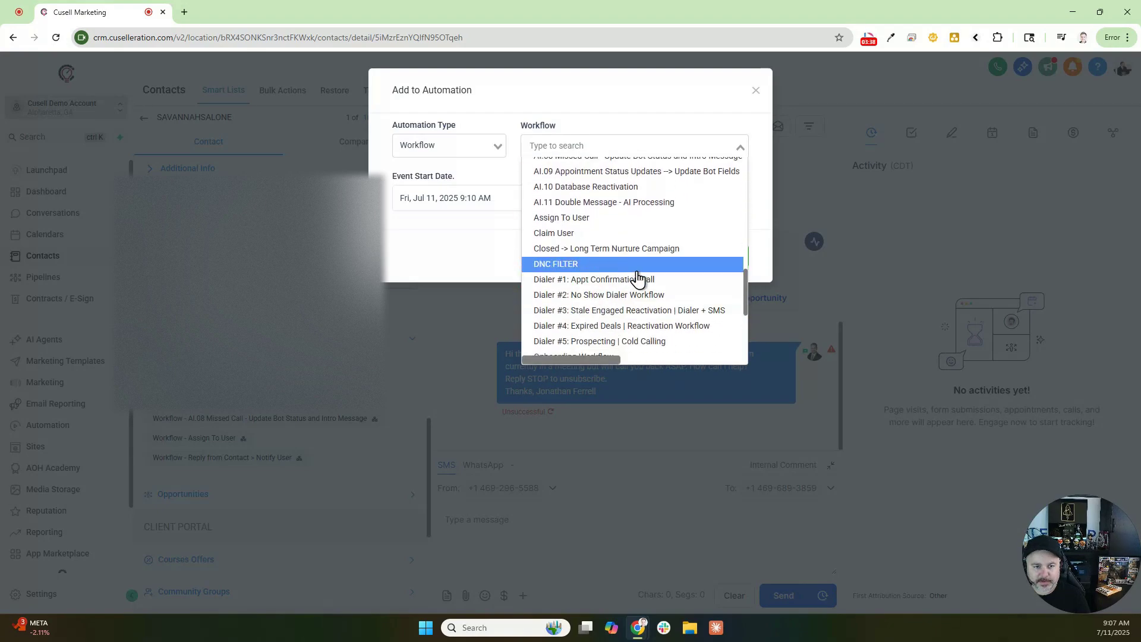
pyautogui.click(755, 90)
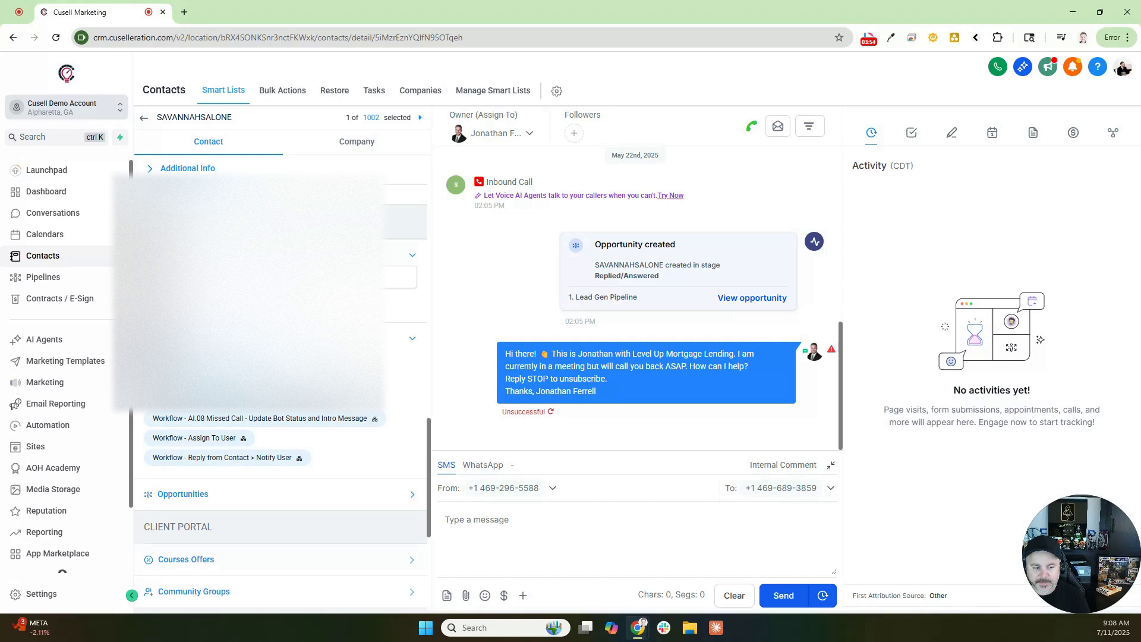
pyautogui.click(345, 399)
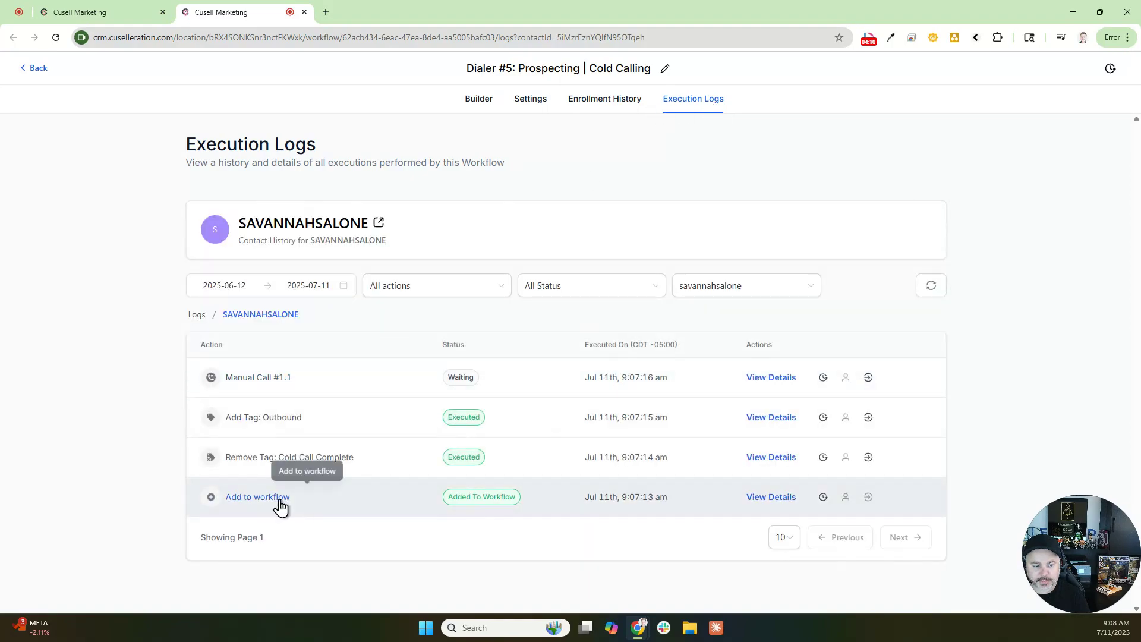
pyautogui.moveTo(291, 502); pyautogui.dragTo(209, 507)
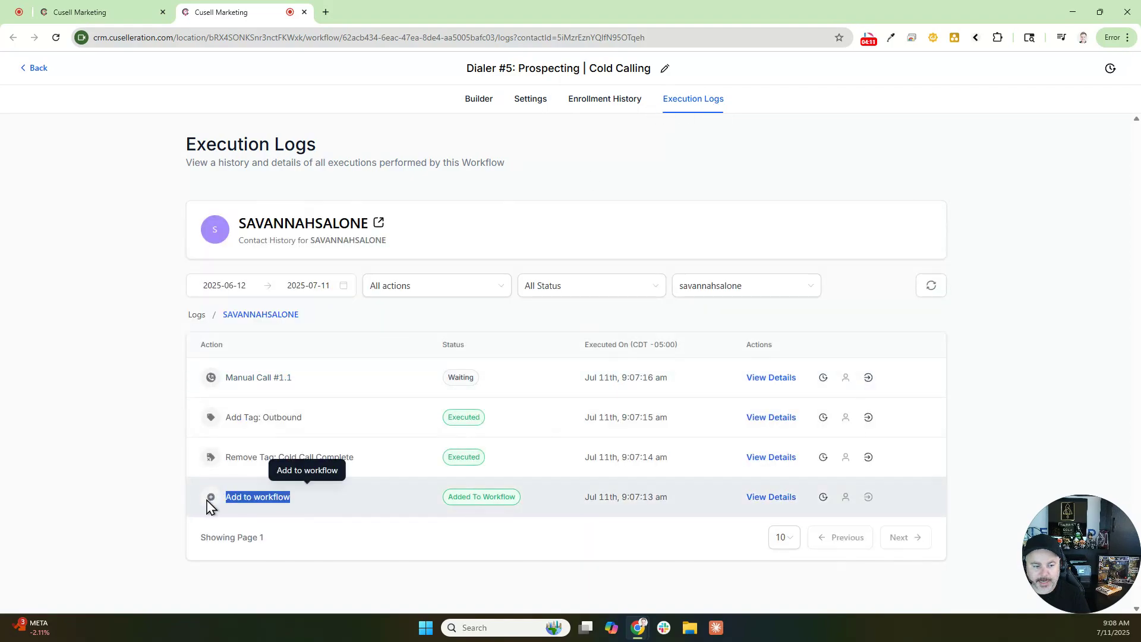
pyautogui.click(485, 104)
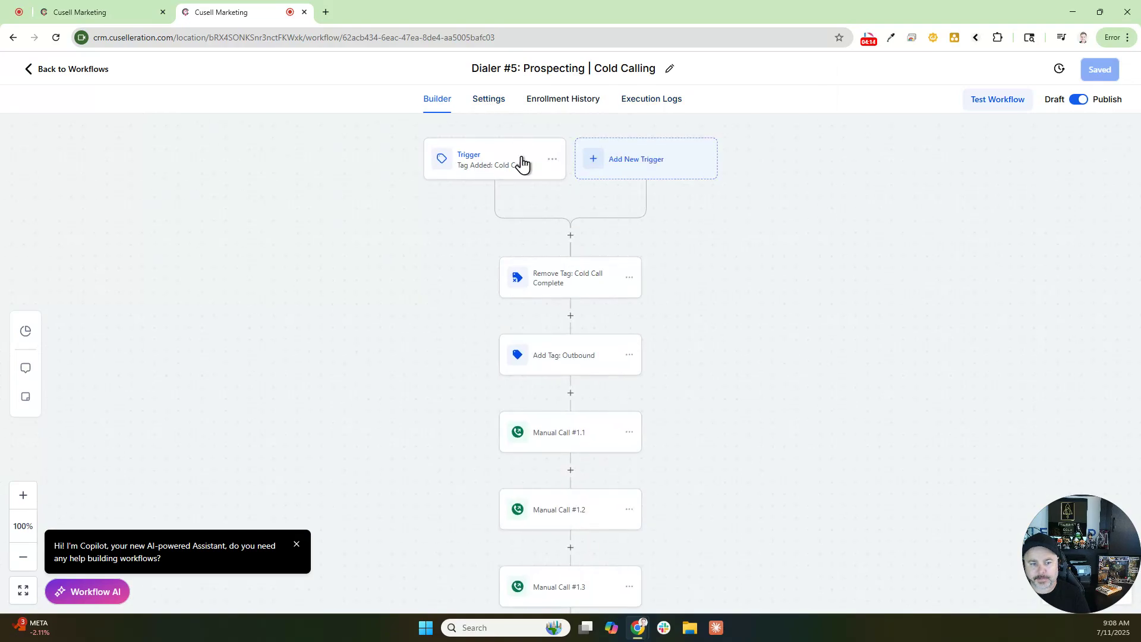
pyautogui.scroll(-2, 536, 205)
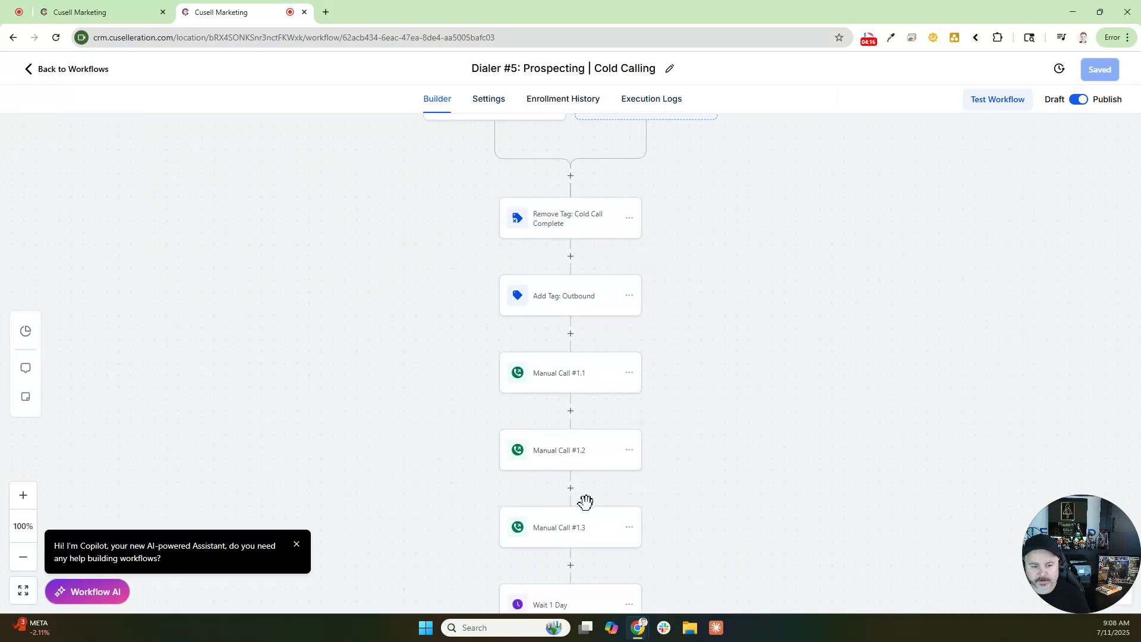
pyautogui.scroll(2, 585, 208)
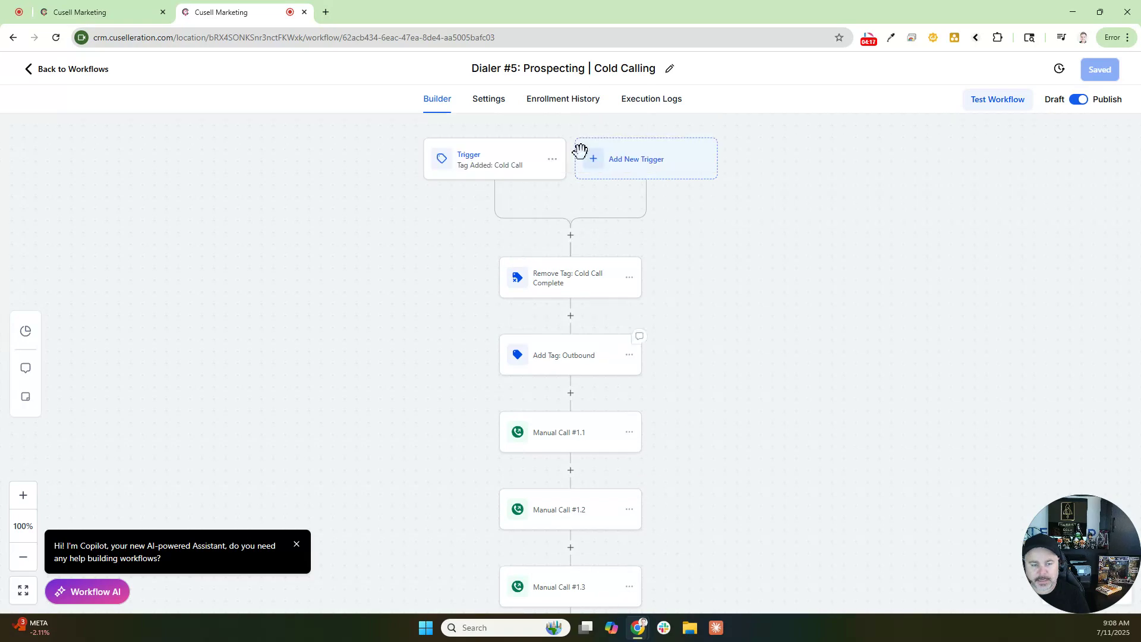
pyautogui.click(305, 13)
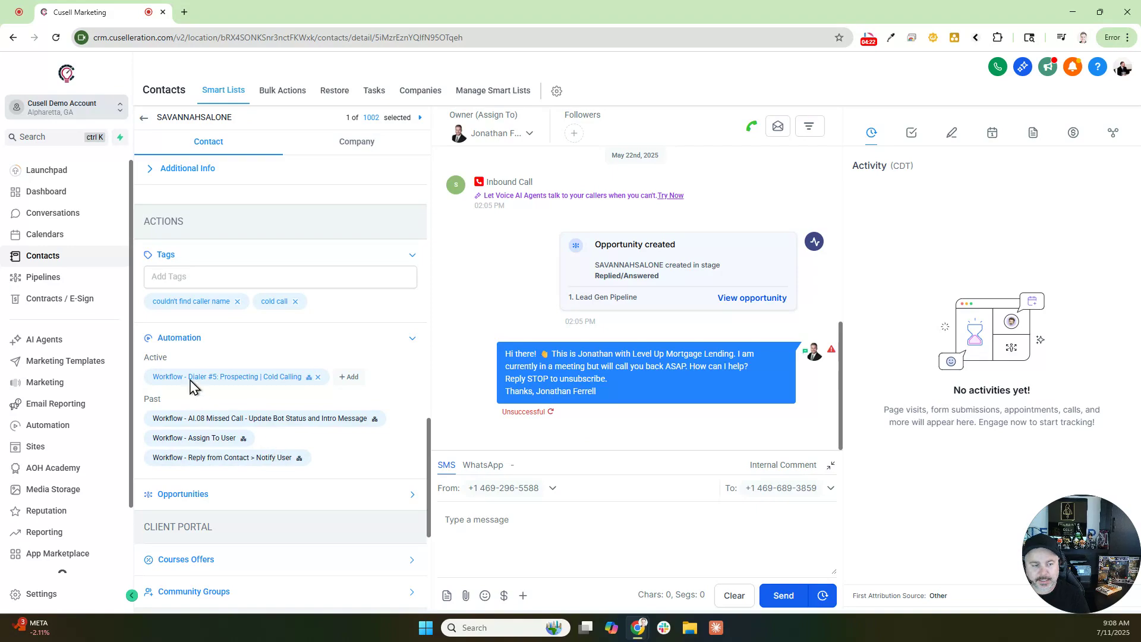
# Step: Remove the Dialer #5: Prospecting | Cold Calling workflow from the contact and confirm with OK
pyautogui.moveTo(156, 337); pyautogui.dragTo(287, 341)
pyautogui.click(201, 338)
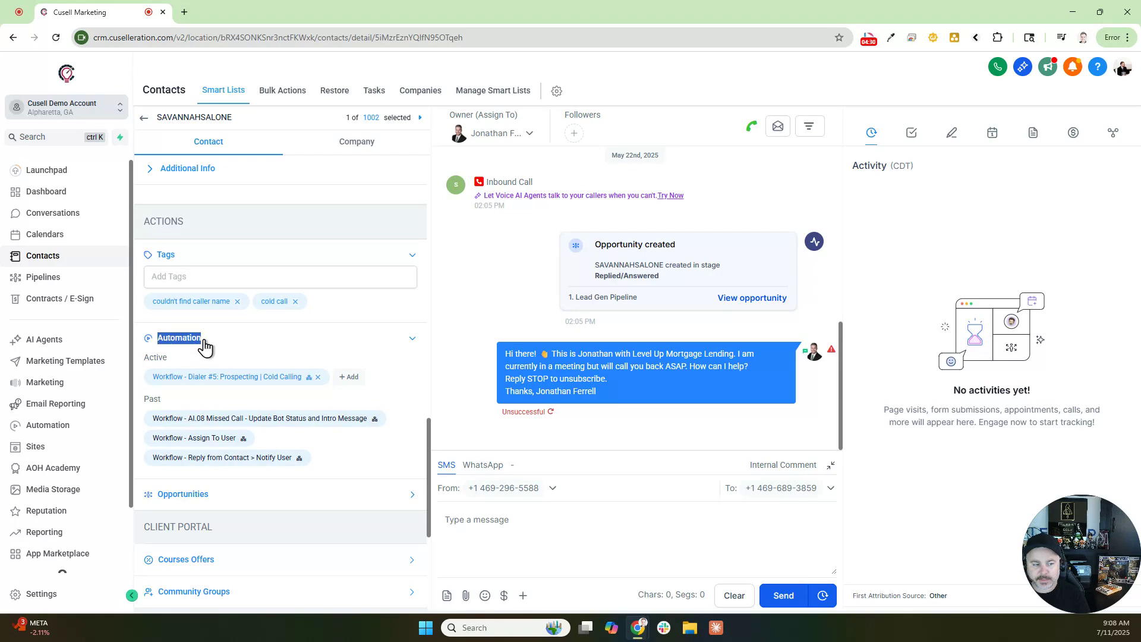
pyautogui.click(318, 377)
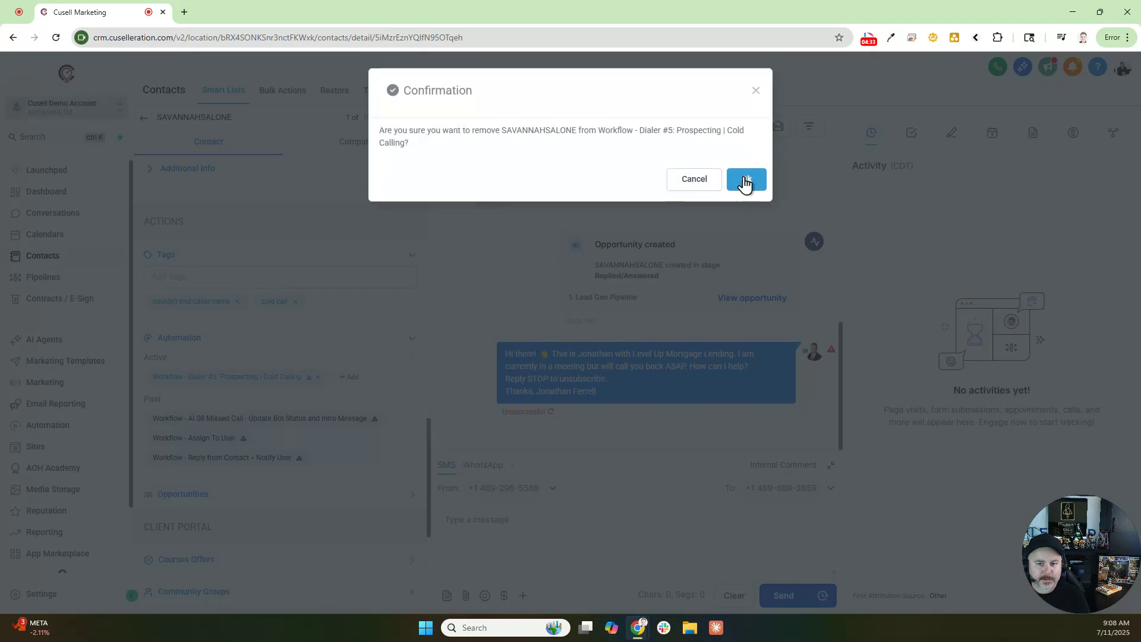
pyautogui.click(745, 181)
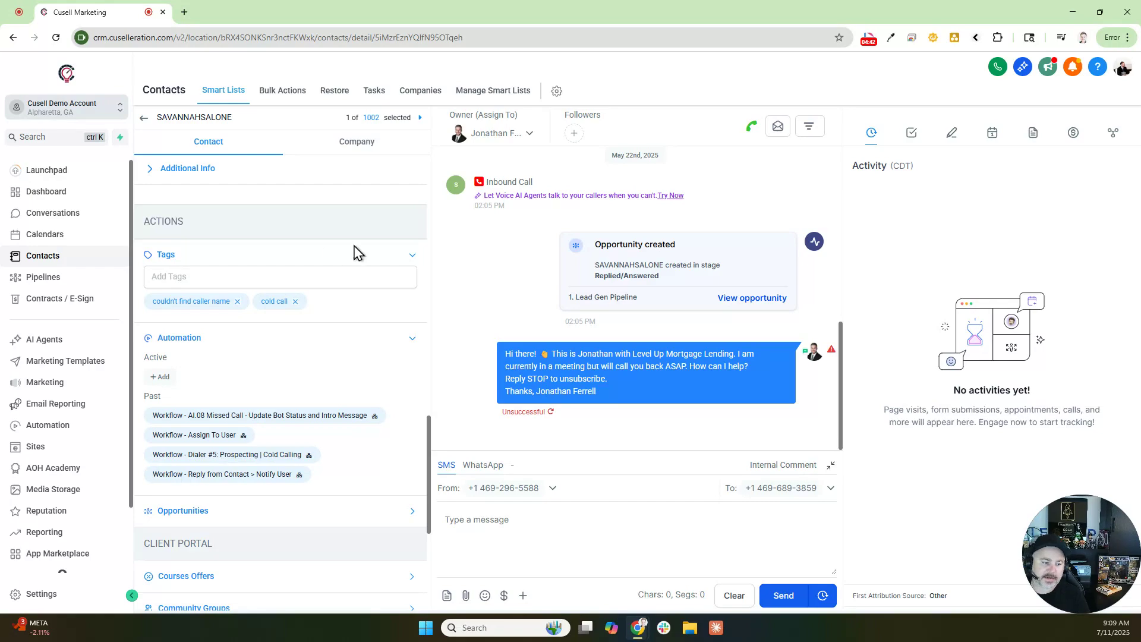
pyautogui.click(208, 514)
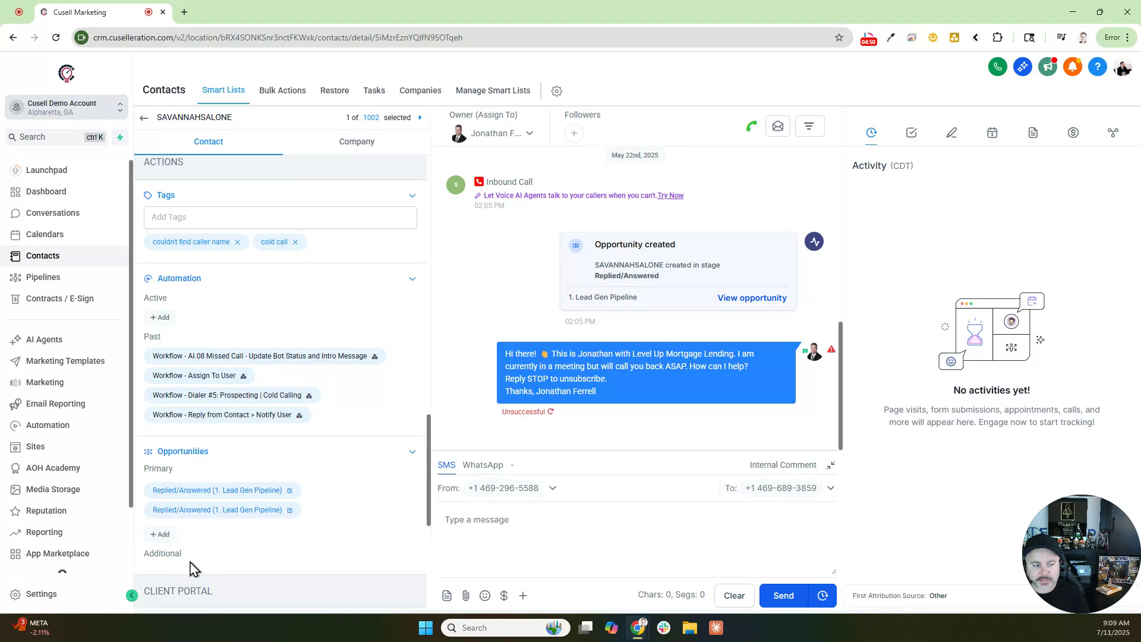
# Step: Open the first Replied/Answered Lead Gen Pipeline opportunity for editing and close it unchanged
pyautogui.moveTo(145, 473); pyautogui.dragTo(189, 475)
pyautogui.click(289, 492)
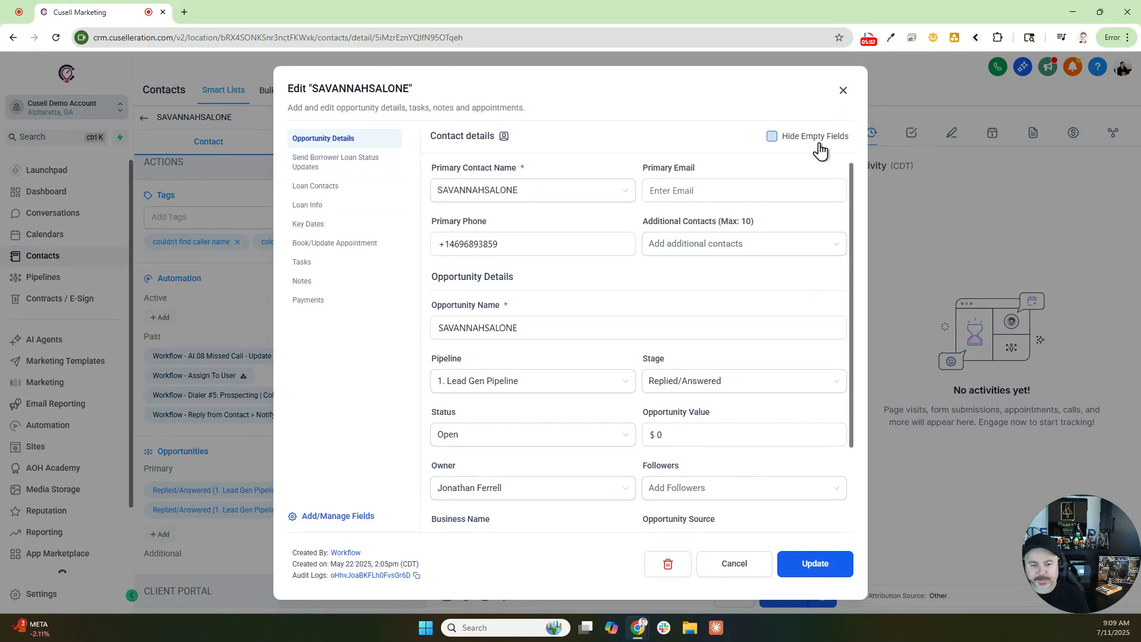
pyautogui.click(842, 94)
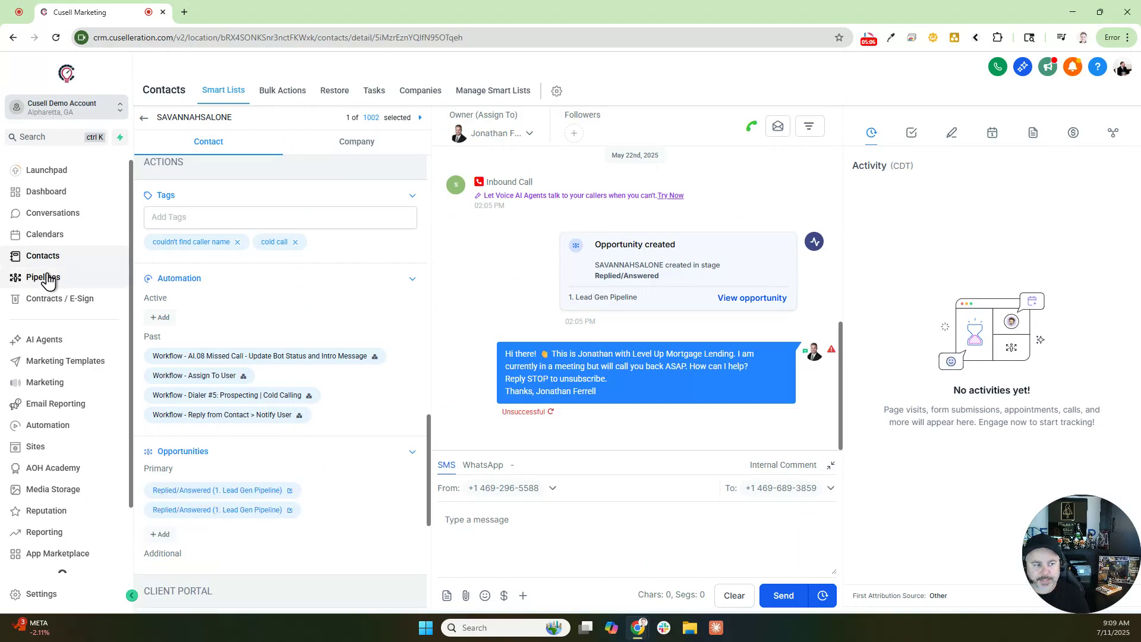
# Step: Expand and collapse the Courses Offers and Community Groups sections
pyautogui.scroll(-4, 351, 443)
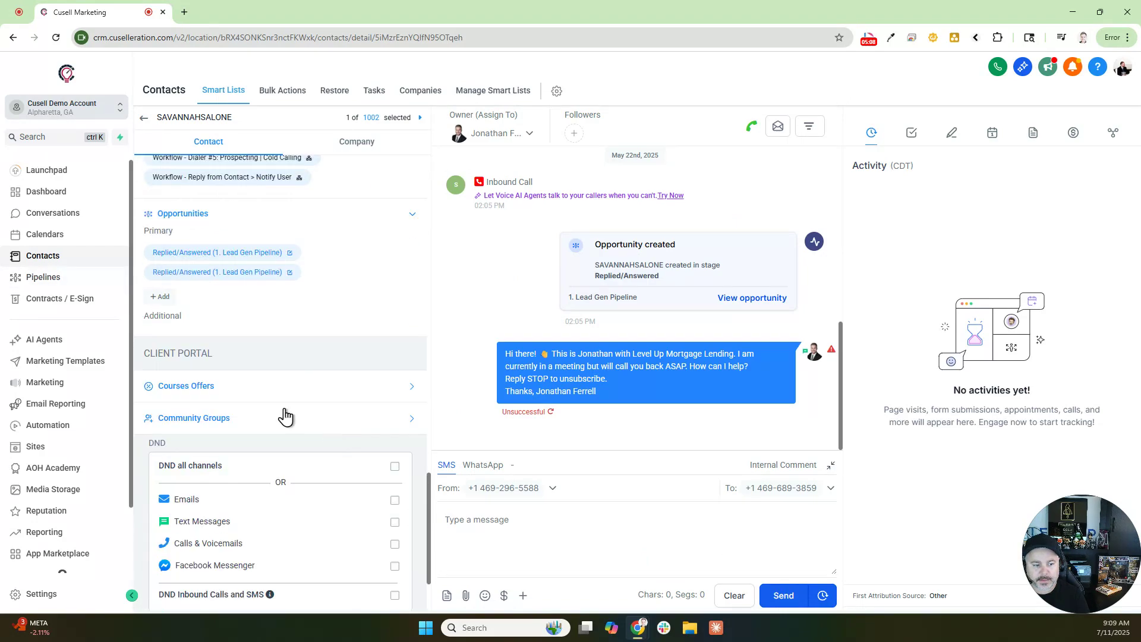
pyautogui.scroll(2, 151, 340)
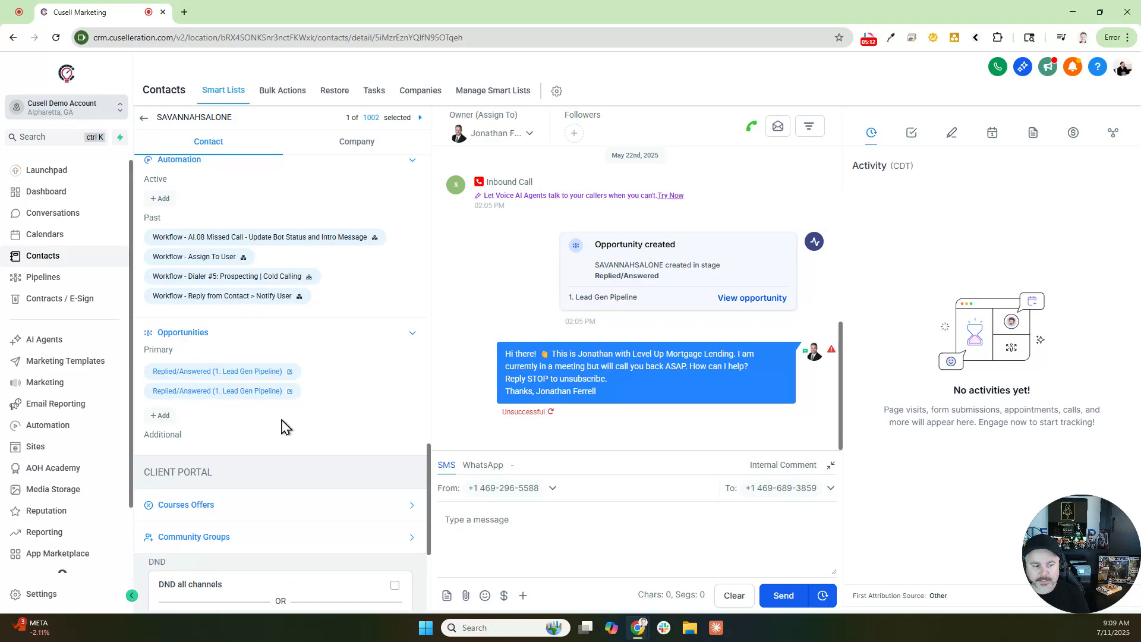
pyautogui.scroll(-2, 303, 369)
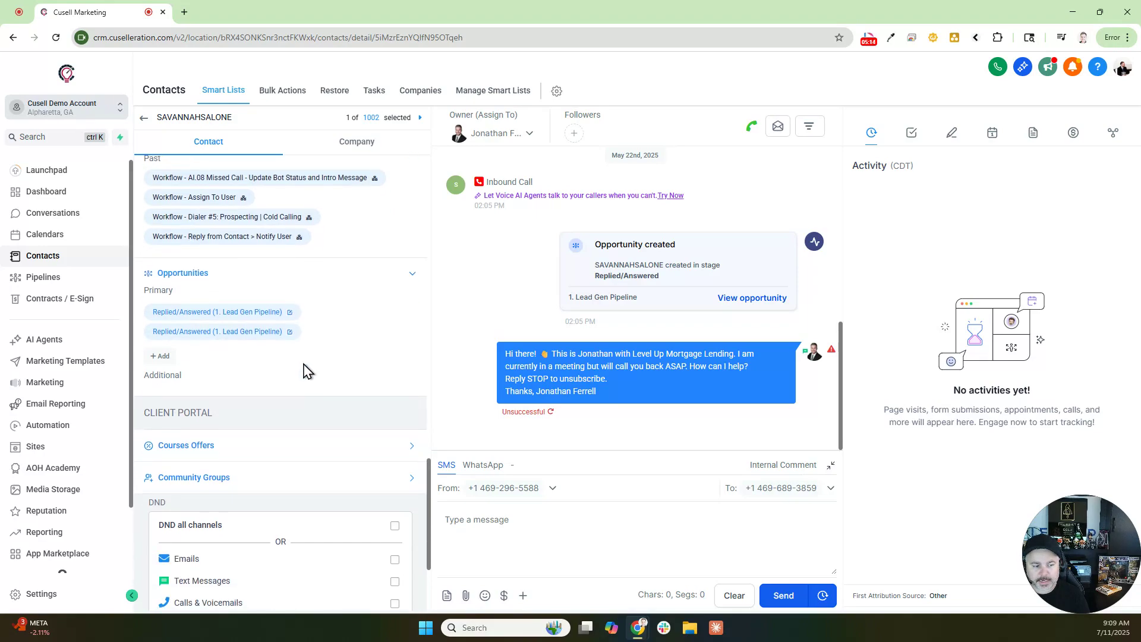
pyautogui.click(220, 390)
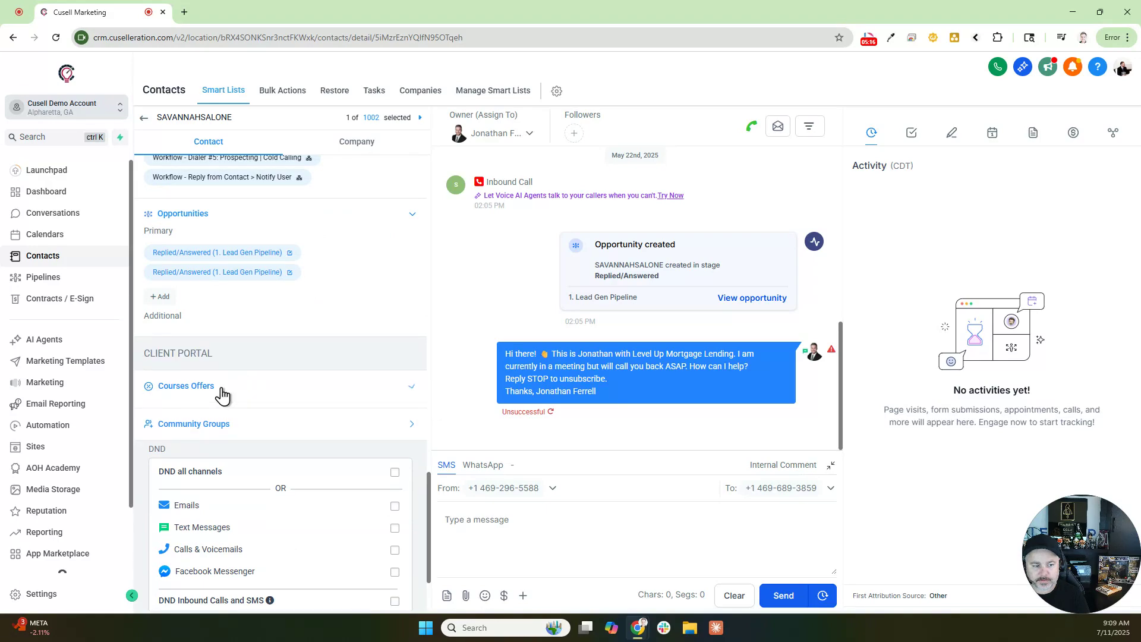
pyautogui.click(211, 456)
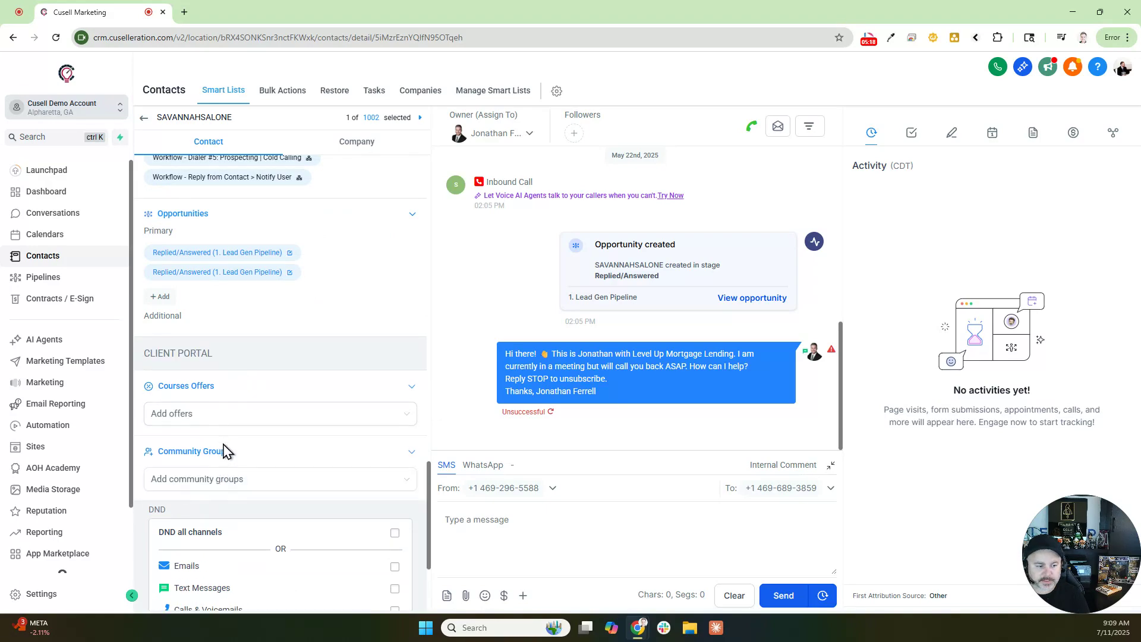
pyautogui.click(224, 455)
pyautogui.click(215, 388)
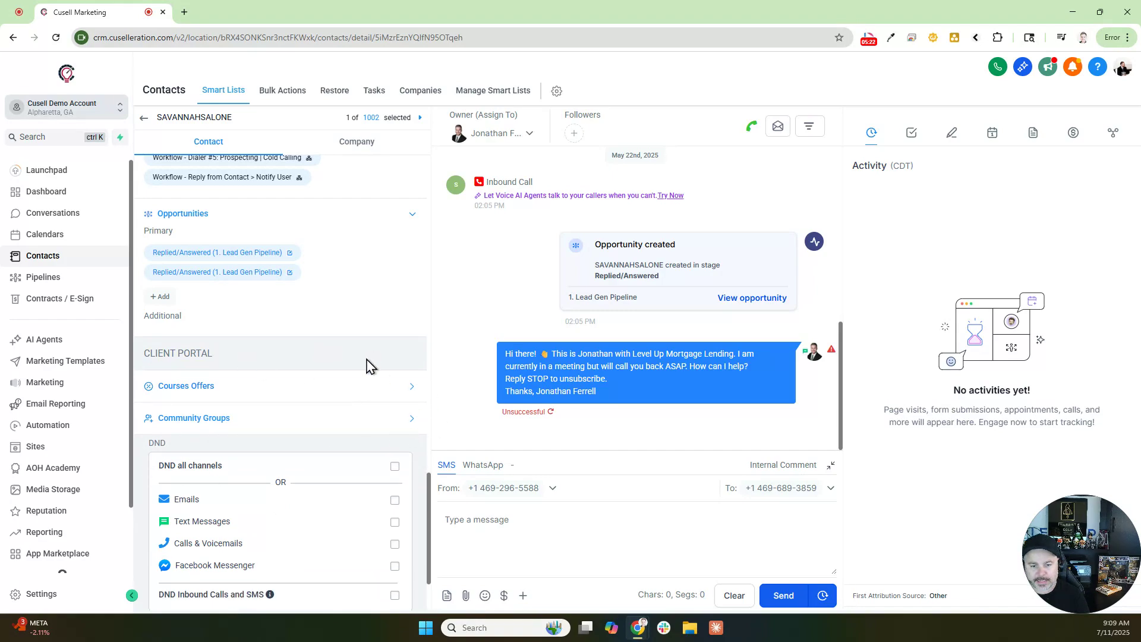
# Step: Tick Text Messages under DND to enable Do Not Disturb for SMS
pyautogui.scroll(-1, 210, 420)
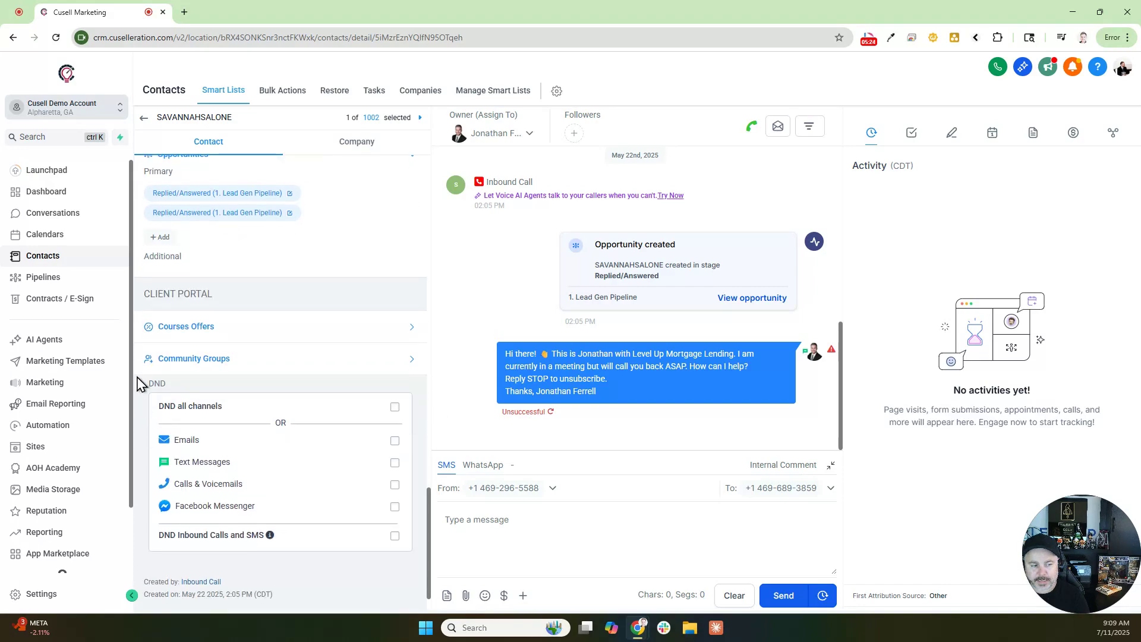
pyautogui.moveTo(143, 383); pyautogui.dragTo(285, 414)
pyautogui.click(278, 411)
pyautogui.click(396, 463)
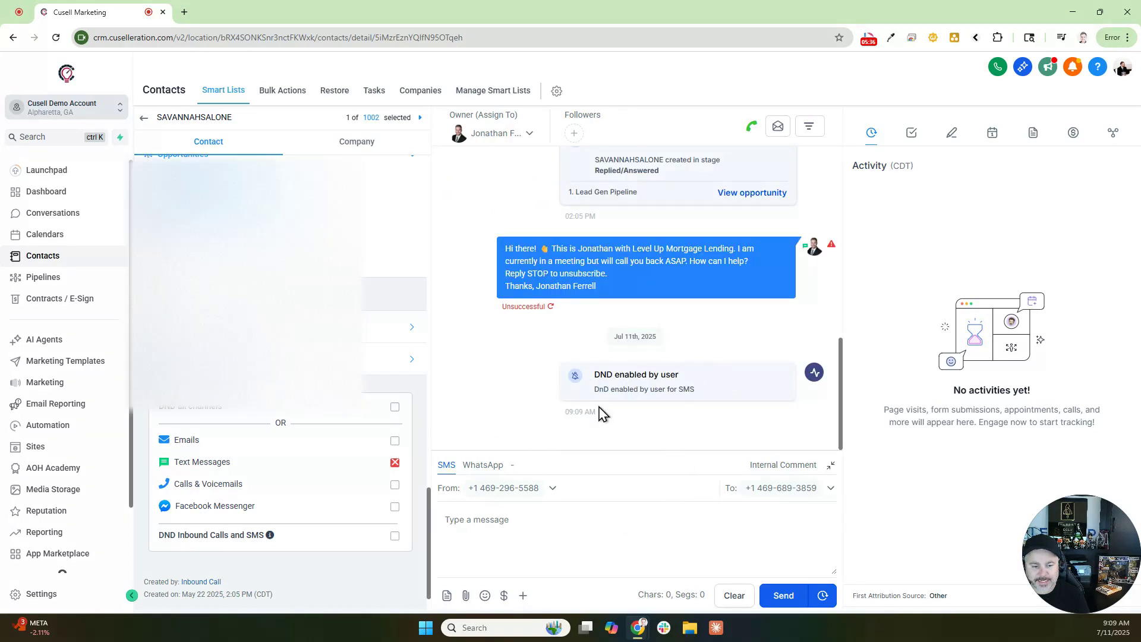
# Step: Turn off SMS DND, complete the contact's e-mail address, save, and reload the page
pyautogui.click(395, 463)
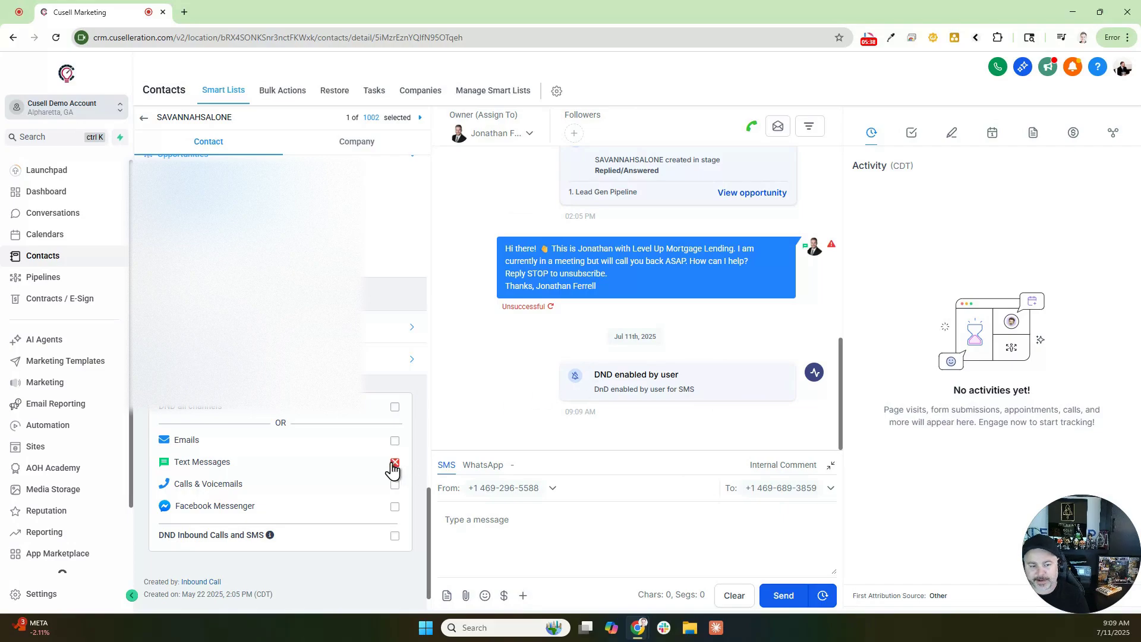
pyautogui.scroll(10, 327, 479)
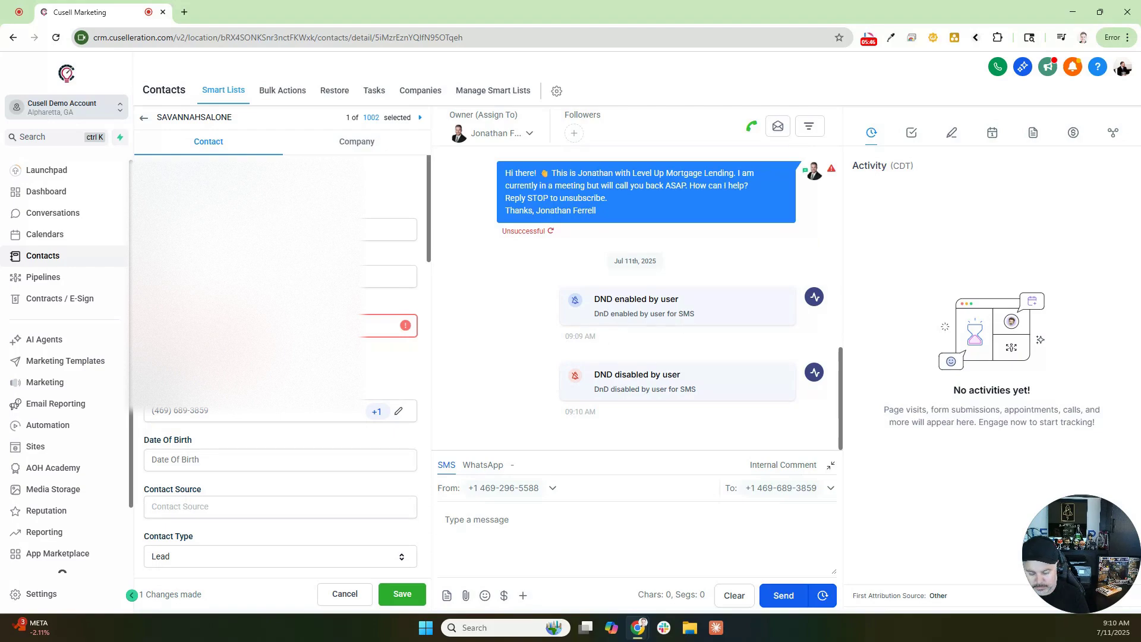
pyautogui.write('com')
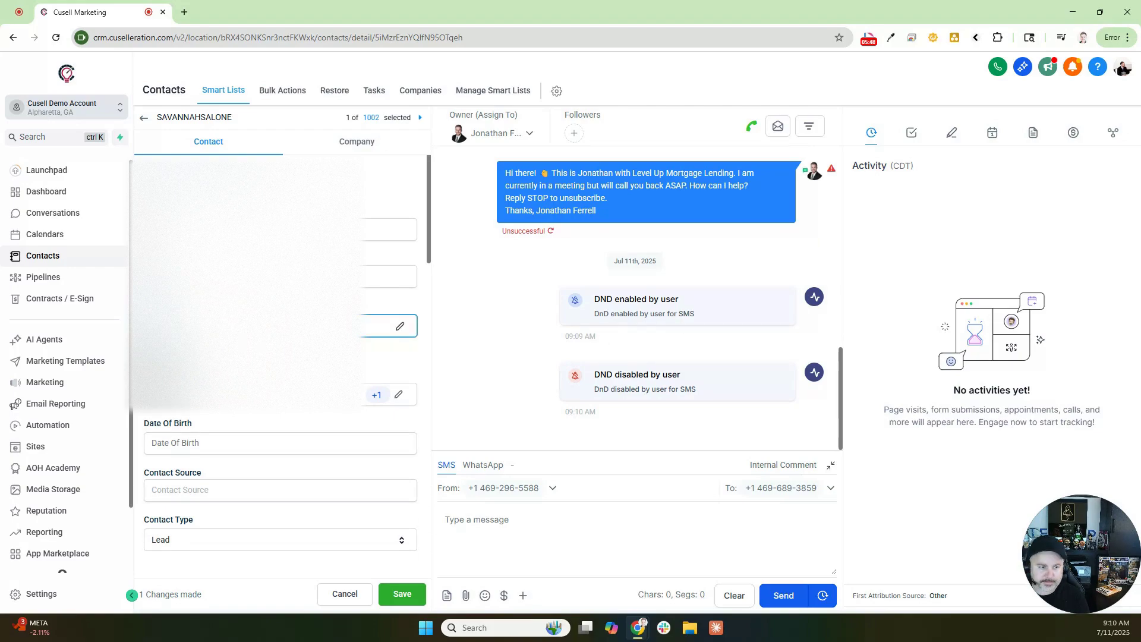
pyautogui.click(397, 595)
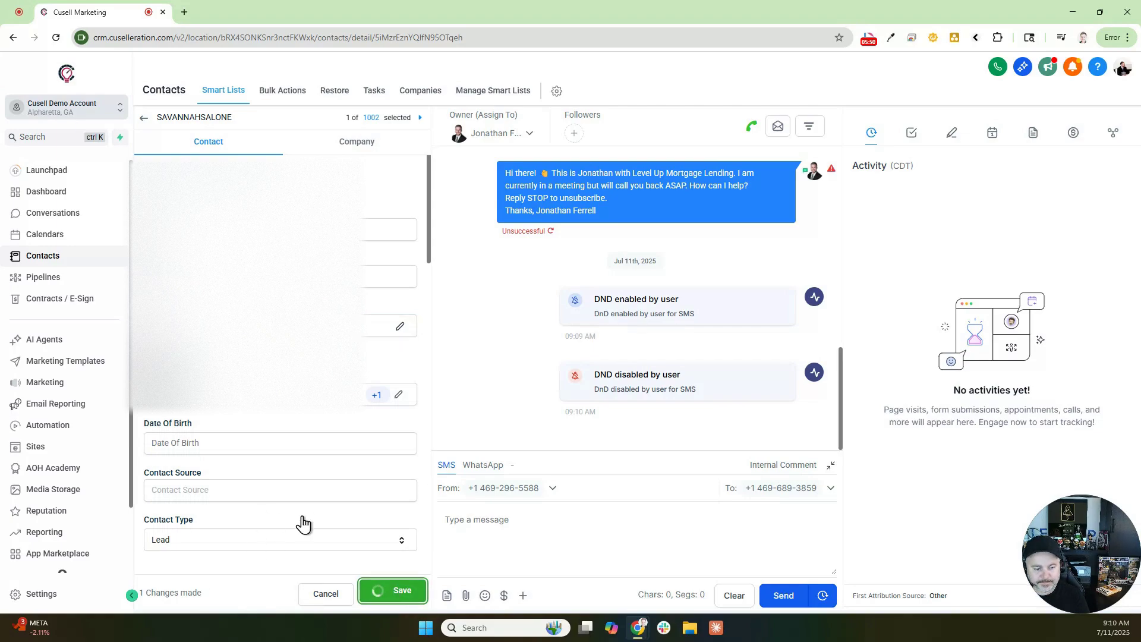
pyautogui.click(56, 39)
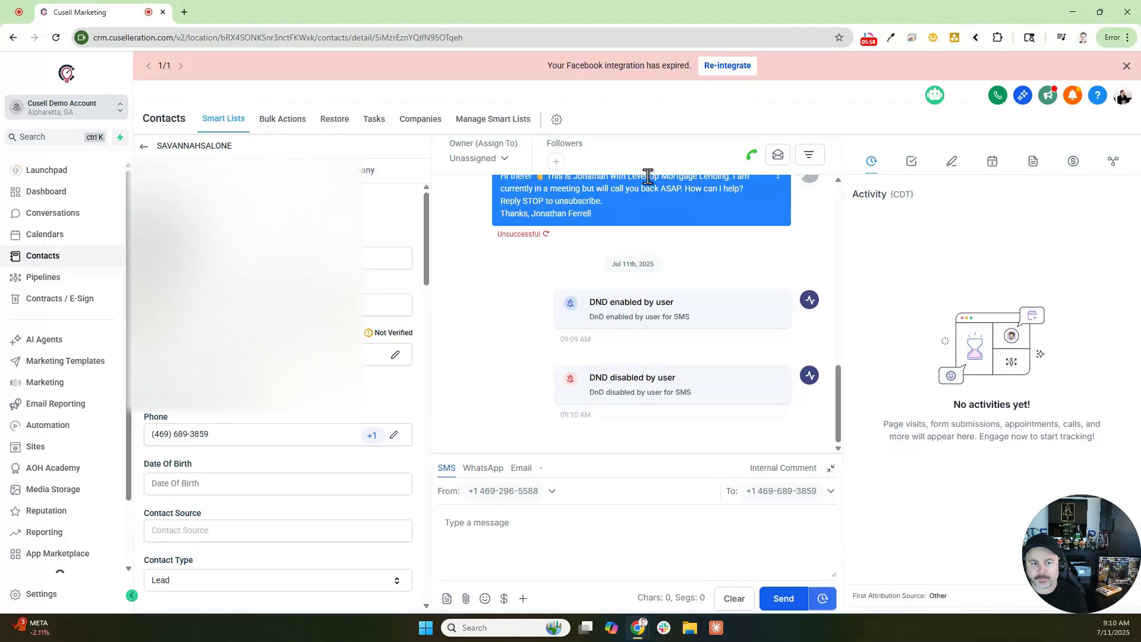
# Step: Dismiss the expired Facebook notice and assign the account user as the contact's owner
pyautogui.click(1129, 67)
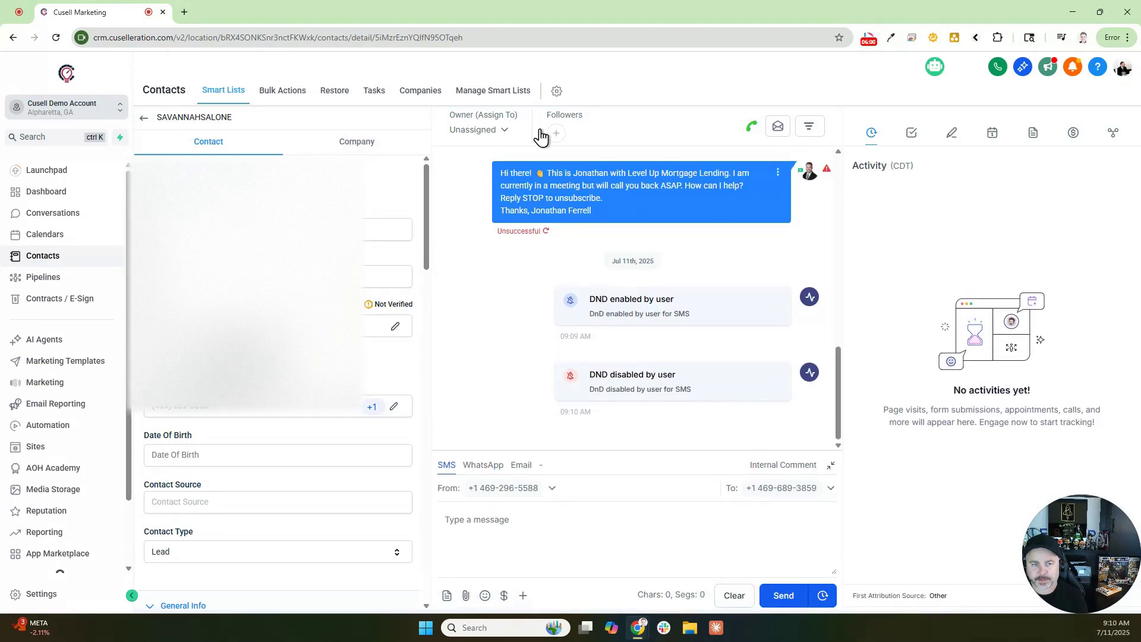
pyautogui.click(480, 131)
pyautogui.click(449, 259)
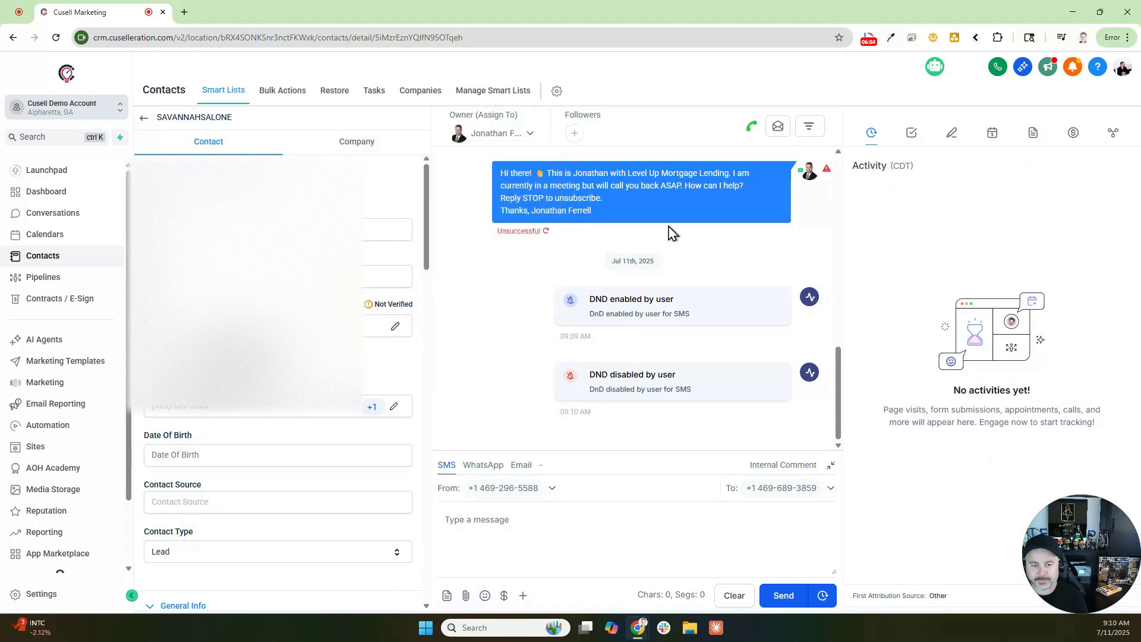
pyautogui.scroll(1, 672, 231)
pyautogui.moveTo(565, 115); pyautogui.dragTo(615, 122)
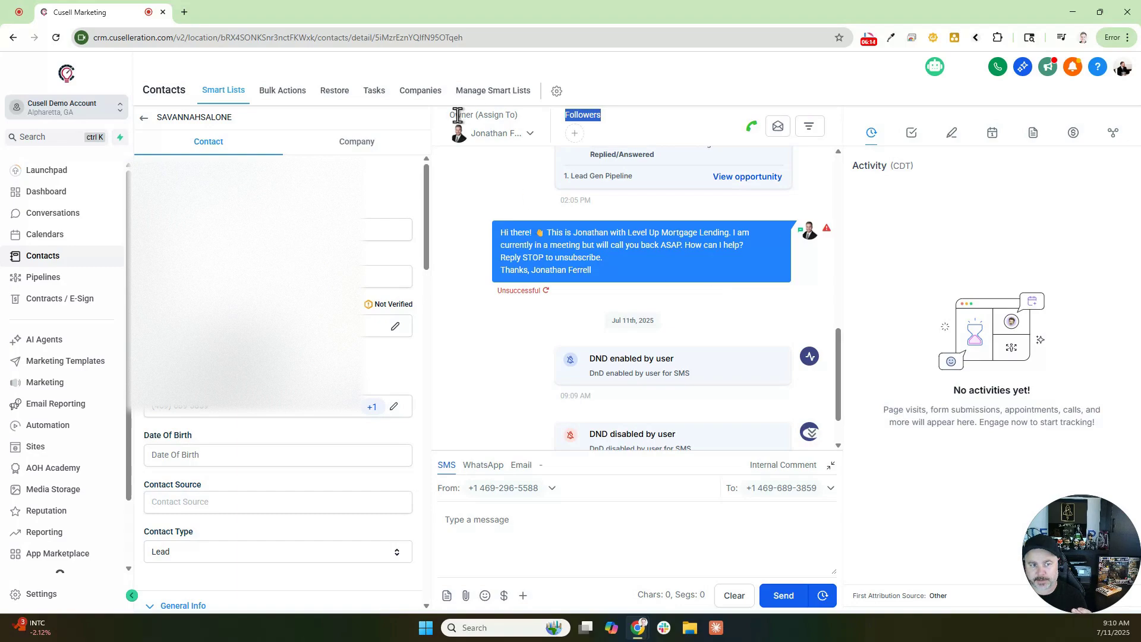
pyautogui.moveTo(452, 115); pyautogui.dragTo(523, 126)
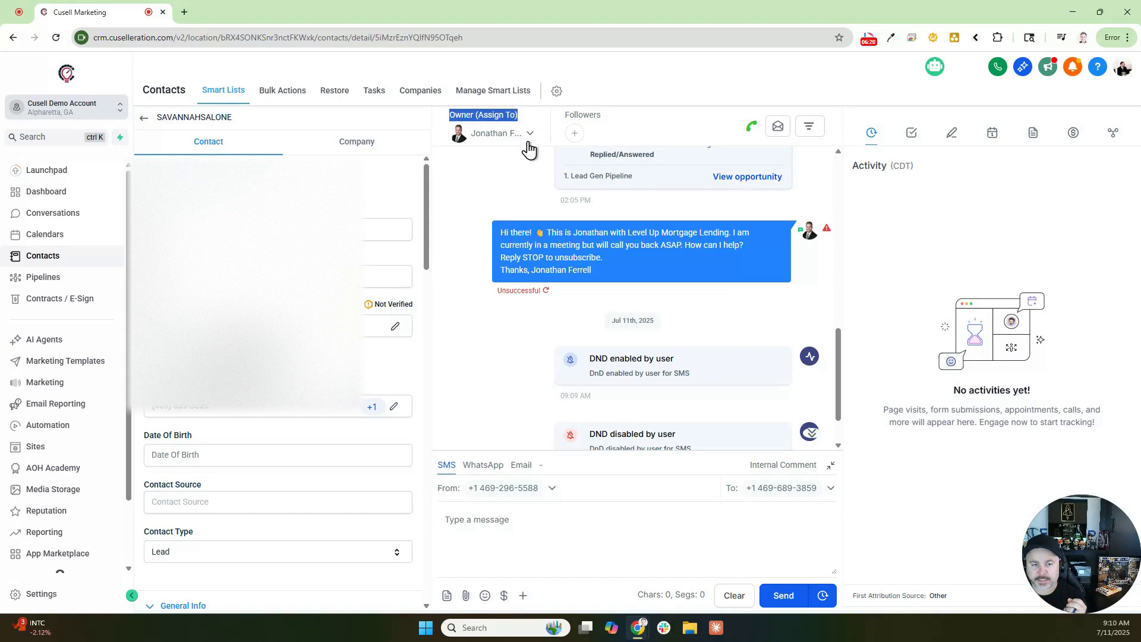
pyautogui.click(573, 139)
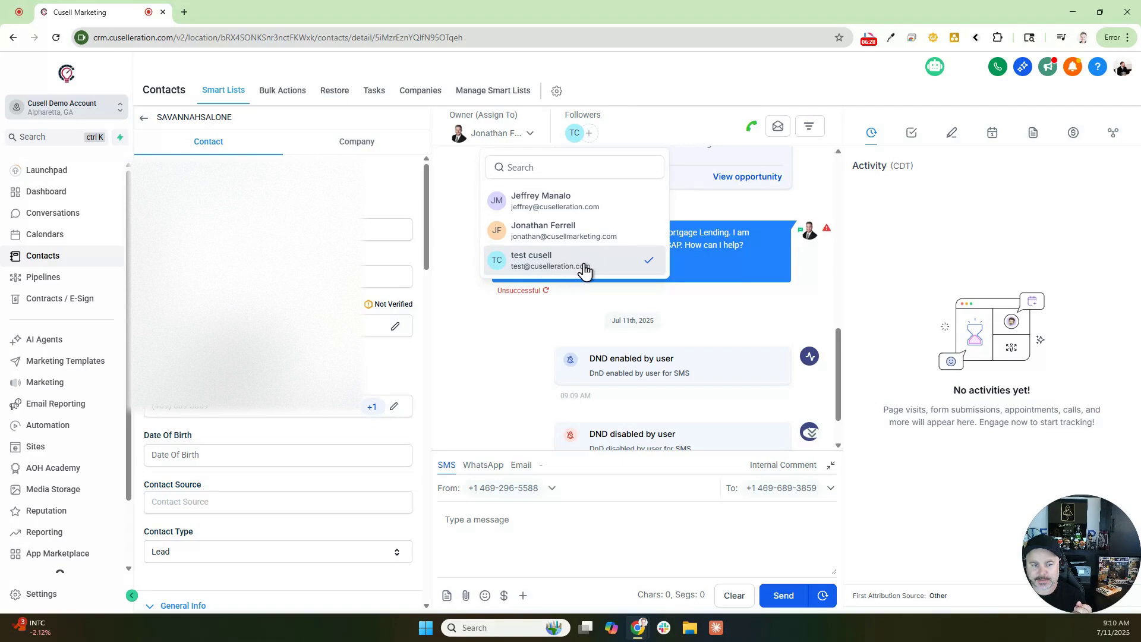
pyautogui.click(667, 113)
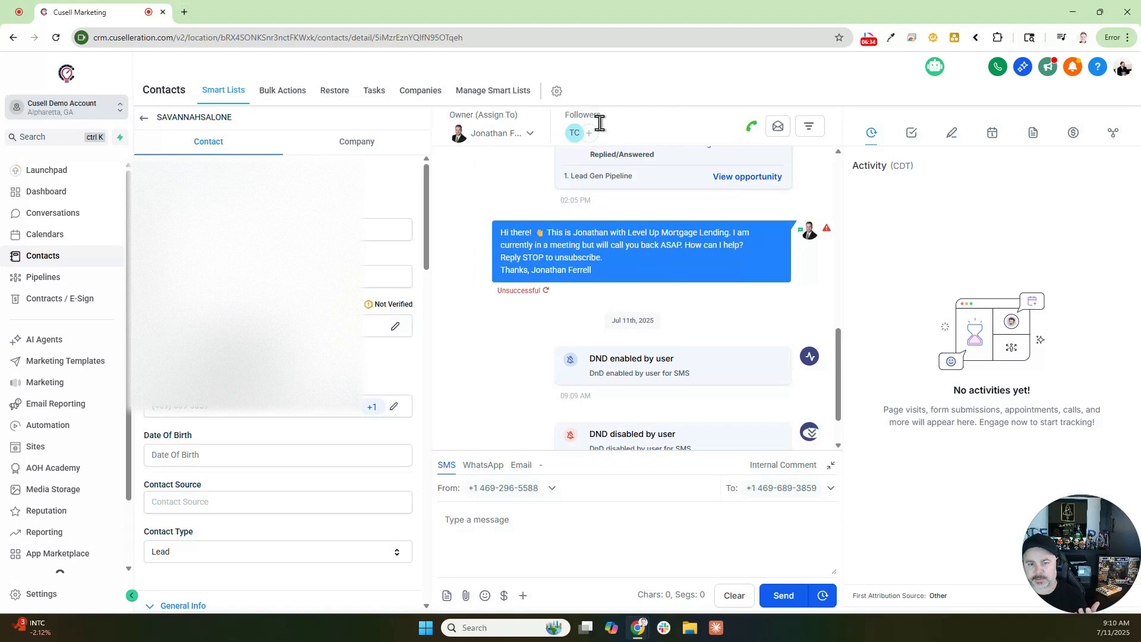
# Step: Add two more team members as followers, then remove one so two followers remain
pyautogui.moveTo(563, 114); pyautogui.dragTo(601, 112)
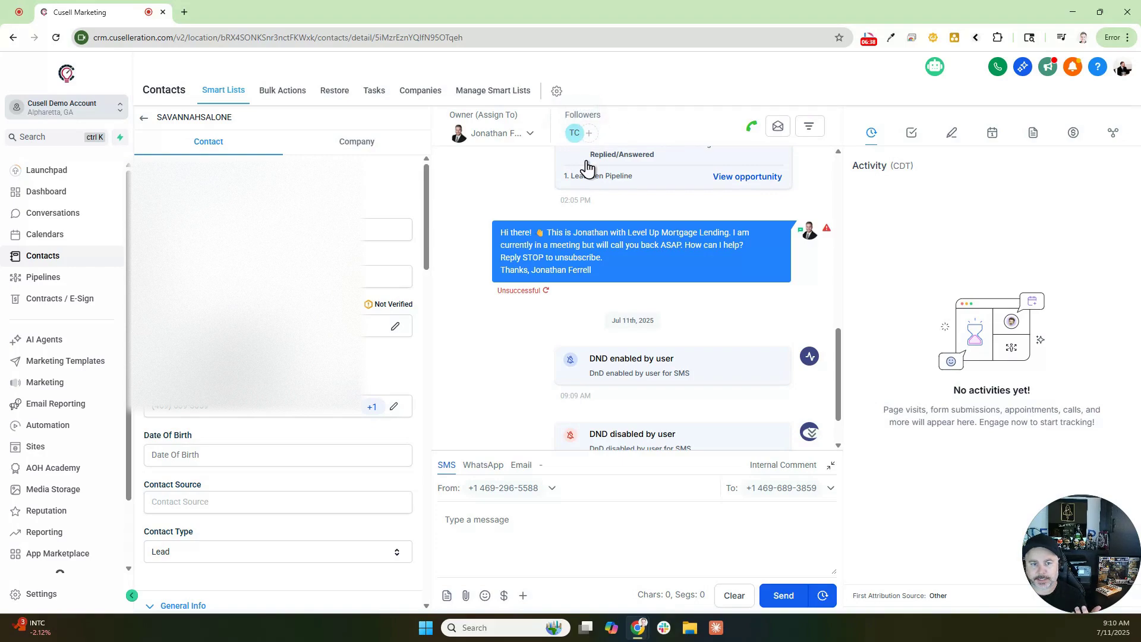
pyautogui.click(587, 135)
pyautogui.click(558, 231)
pyautogui.click(561, 260)
pyautogui.click(675, 123)
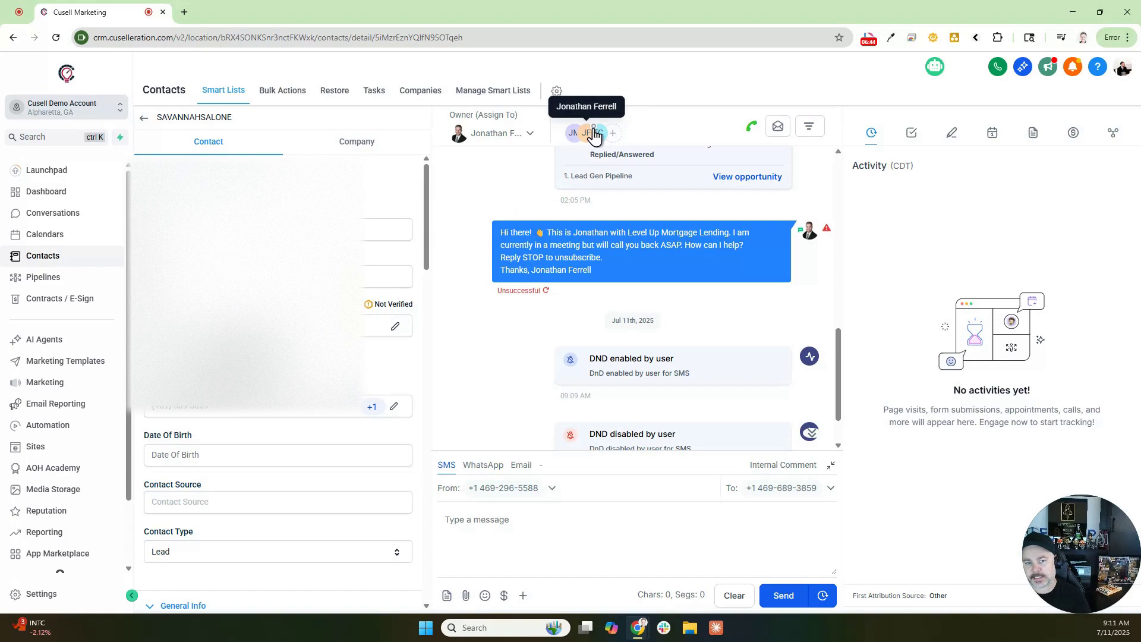
pyautogui.click(593, 127)
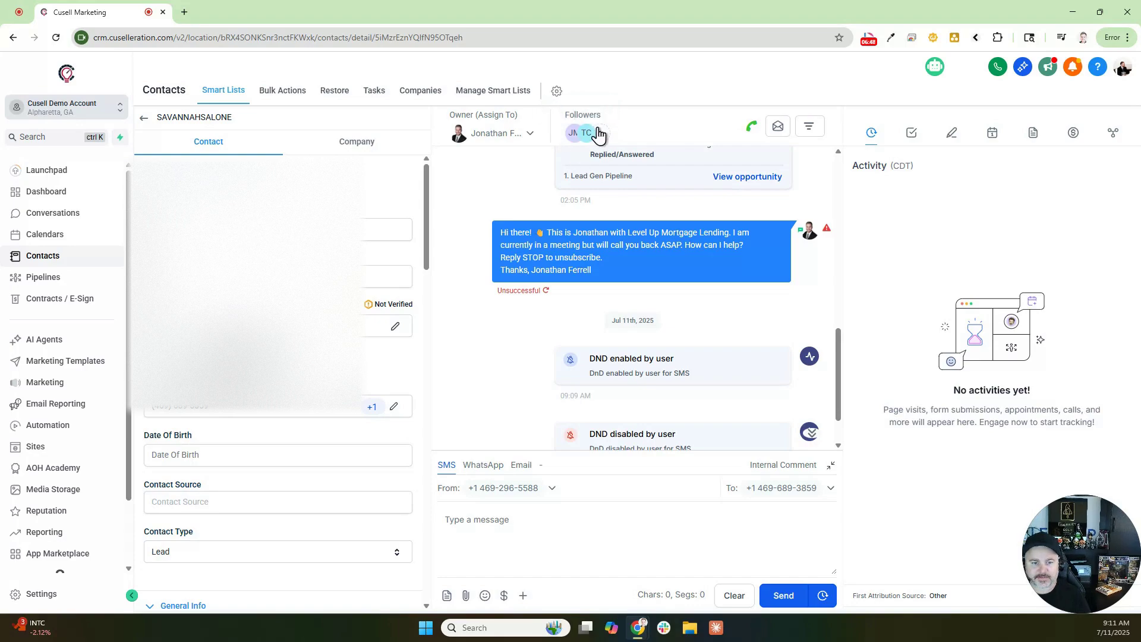
pyautogui.scroll(-2, 693, 254)
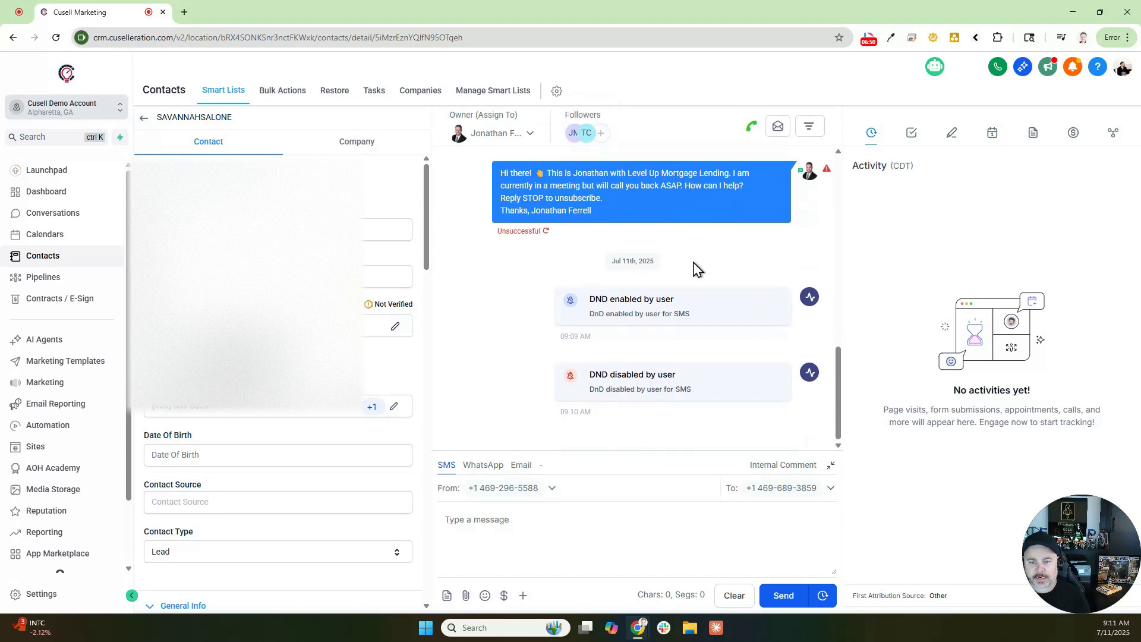
pyautogui.scroll(10, 697, 268)
pyautogui.scroll(2, 694, 265)
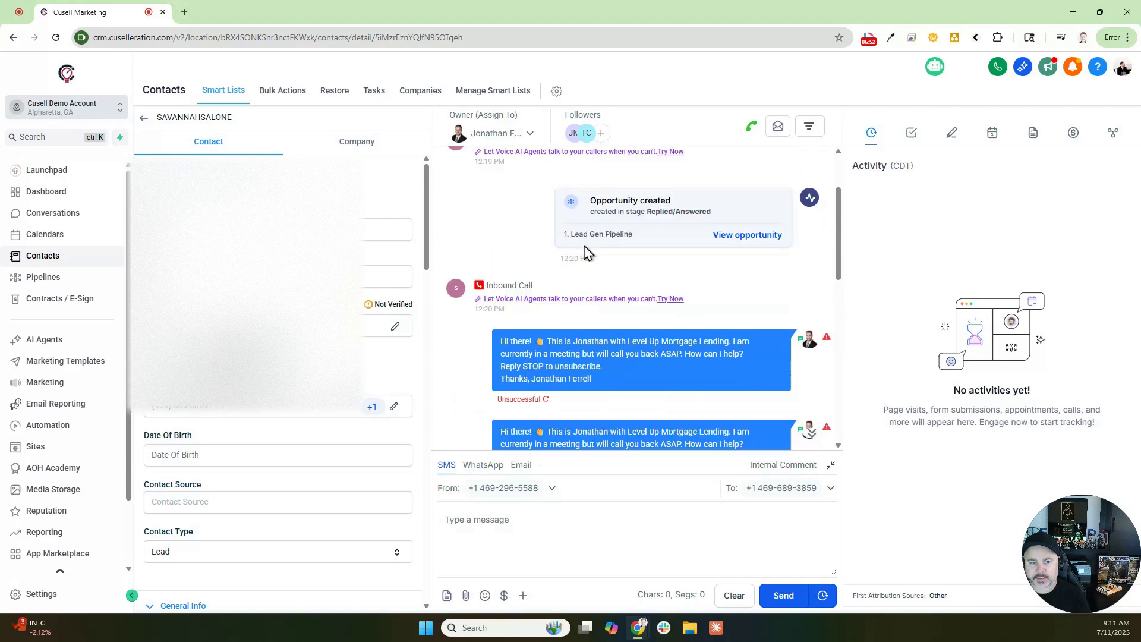
pyautogui.moveTo(483, 179); pyautogui.dragTo(589, 194)
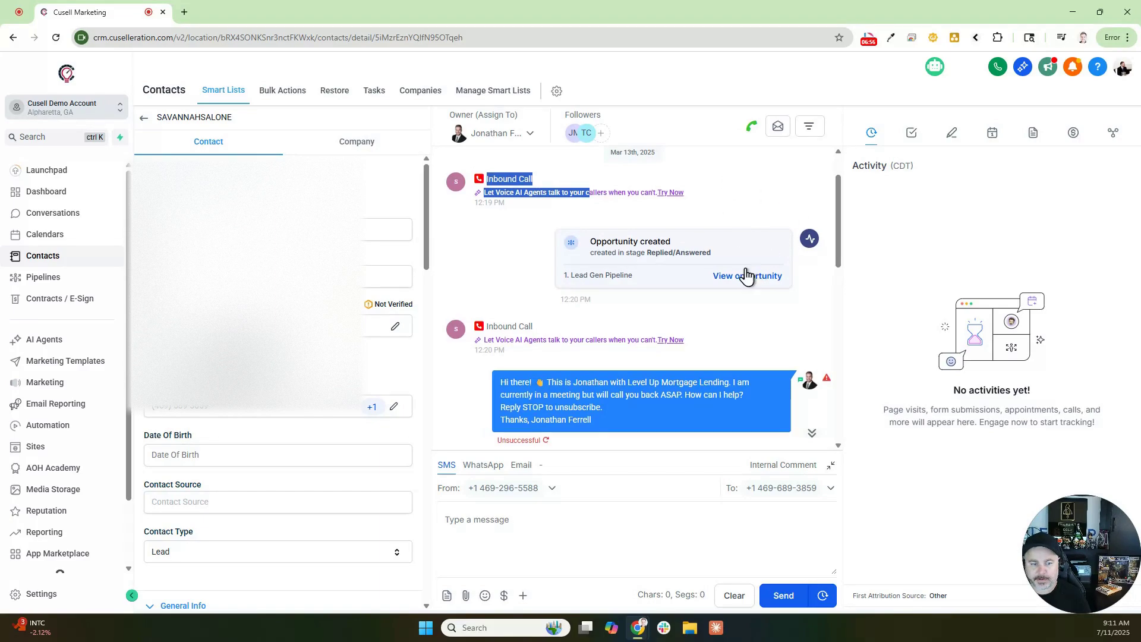
pyautogui.scroll(-2, 747, 275)
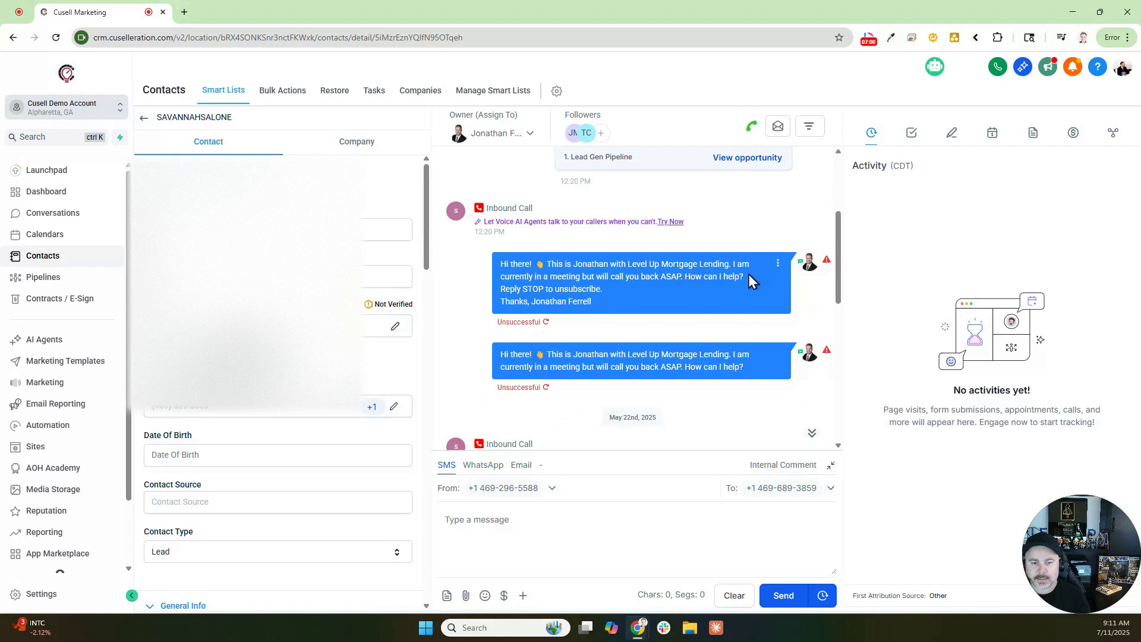
pyautogui.scroll(-2, 743, 249)
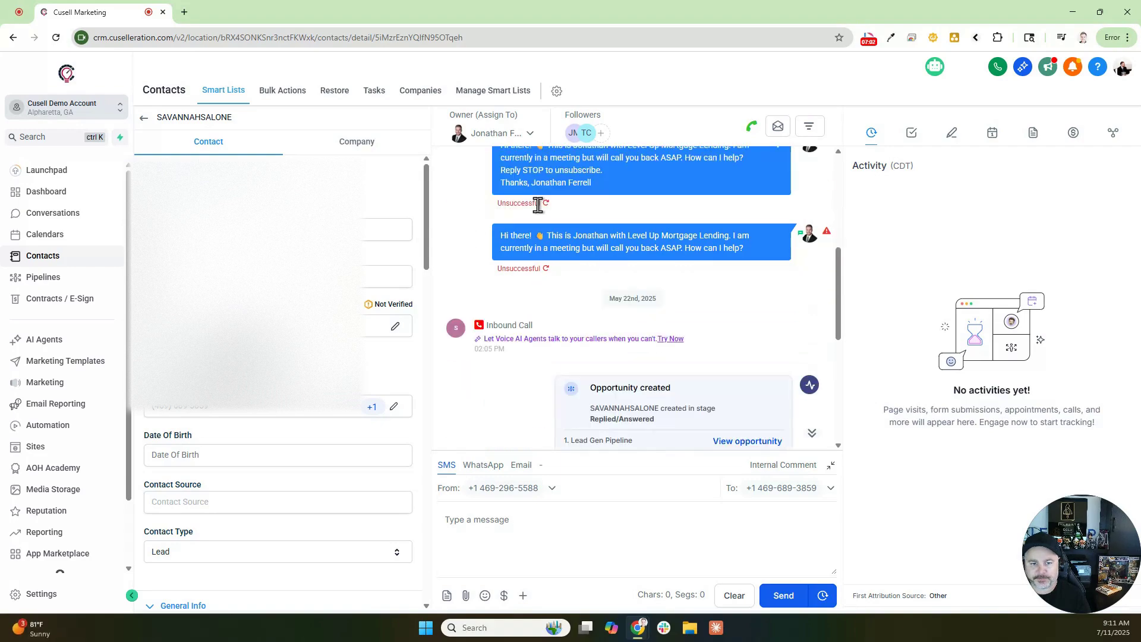
pyautogui.scroll(-2, 651, 234)
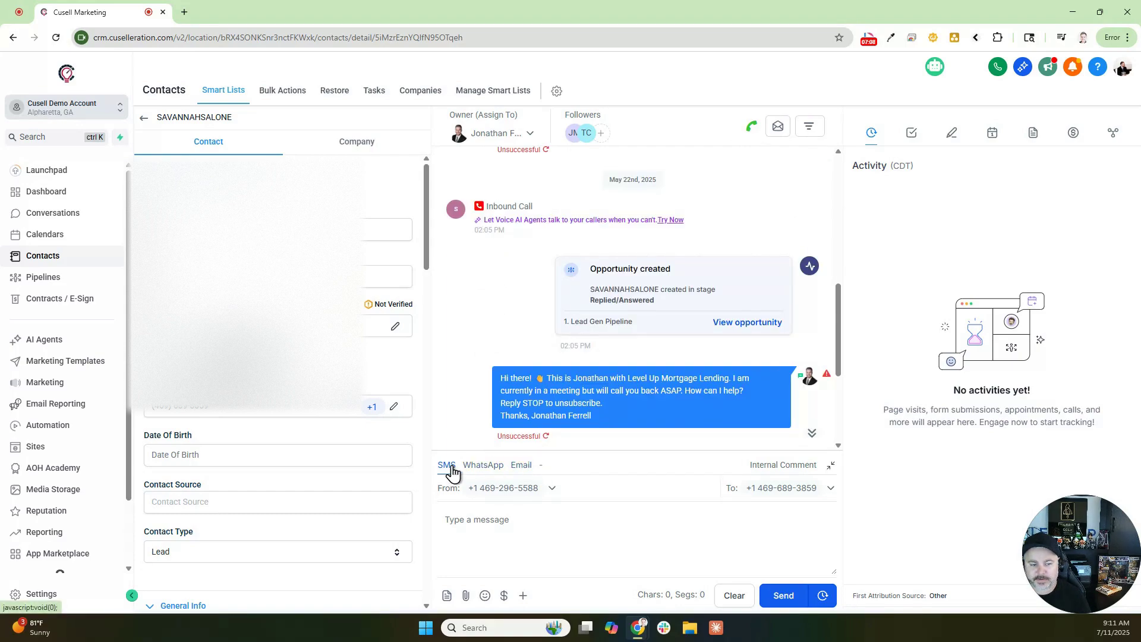
pyautogui.click(521, 465)
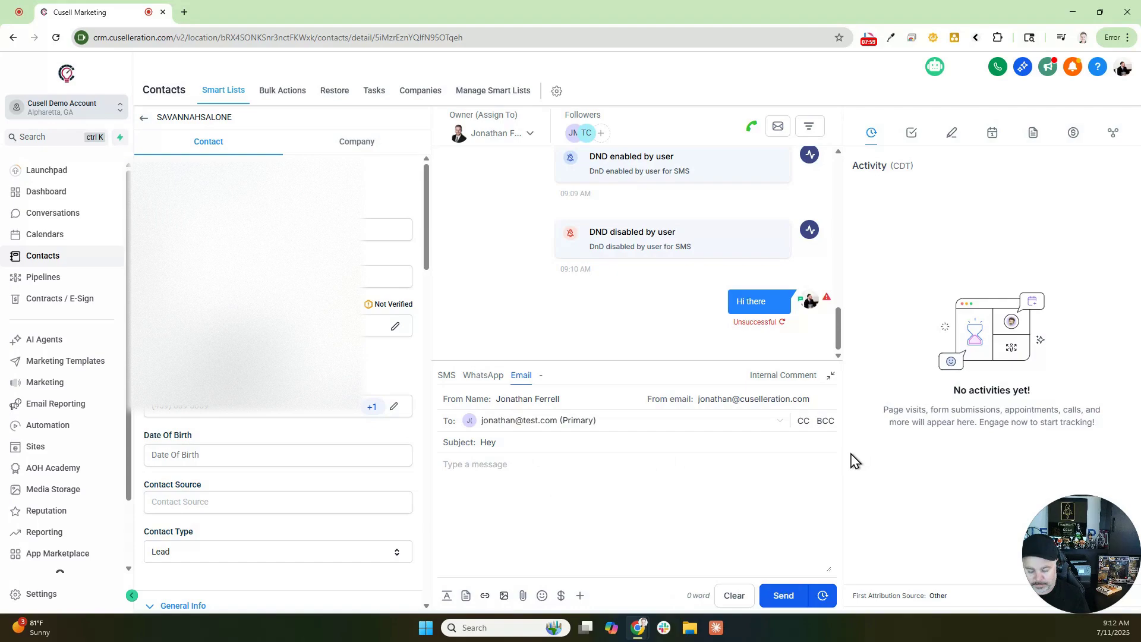
# Step: Send the 'Hey there' email with body 'Sending and email' and expand it in the thread
pyautogui.click(654, 468)
pyautogui.write('Sending and email')
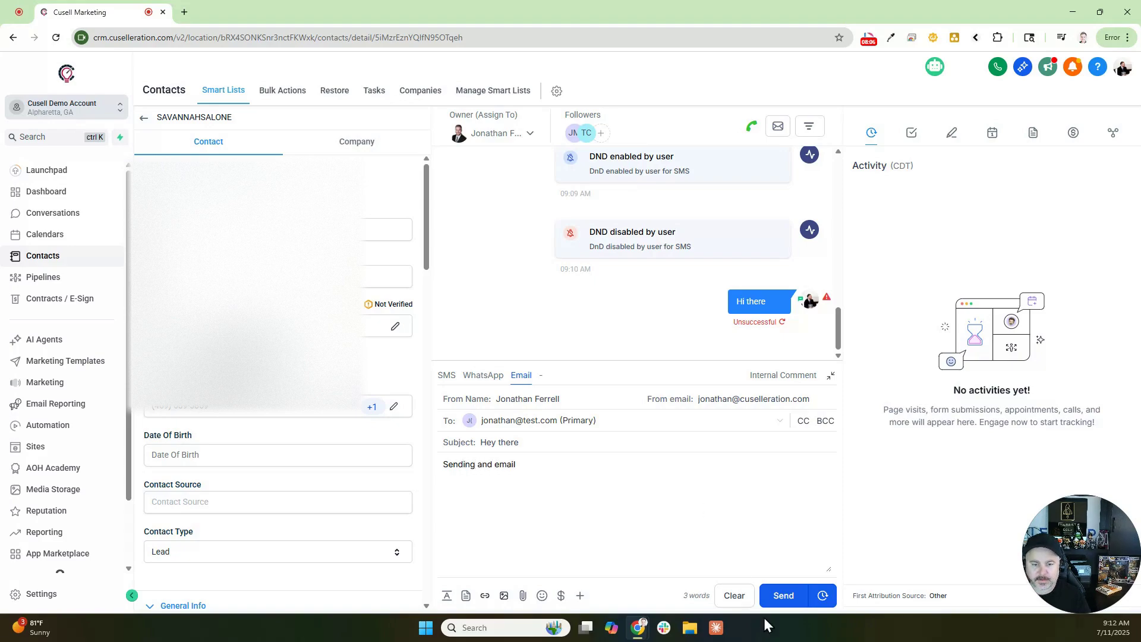
pyautogui.click(774, 597)
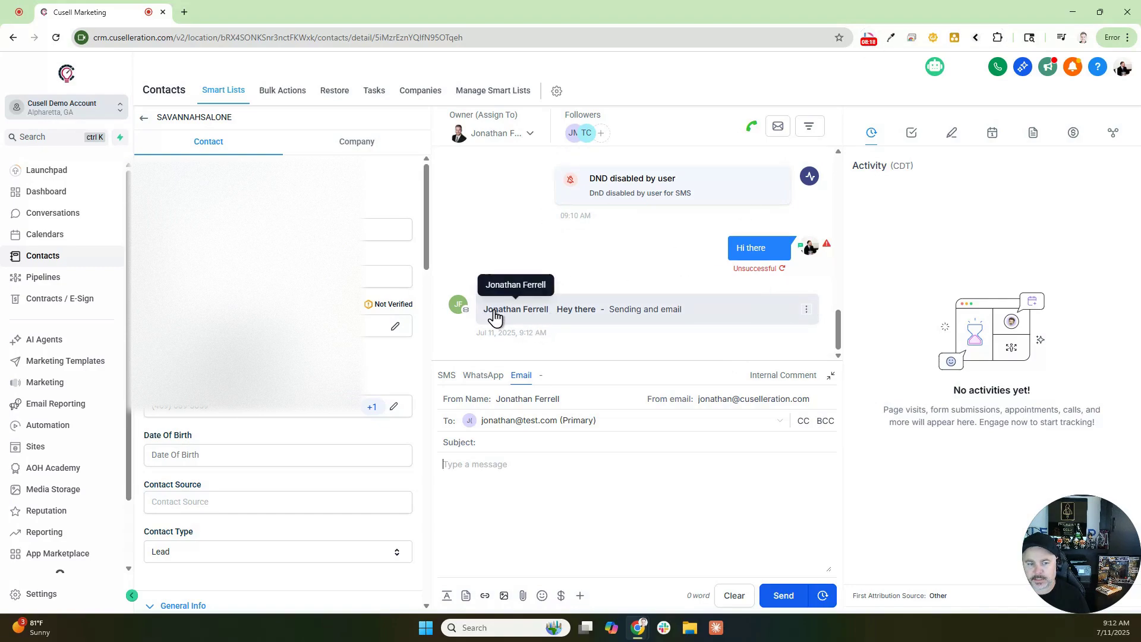
pyautogui.click(516, 310)
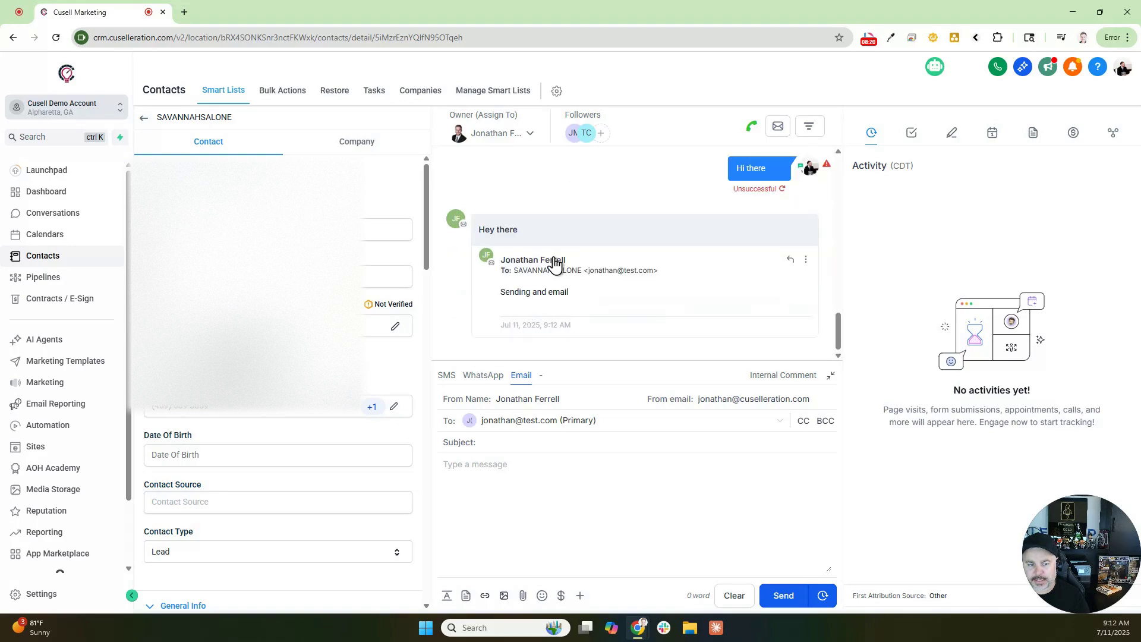